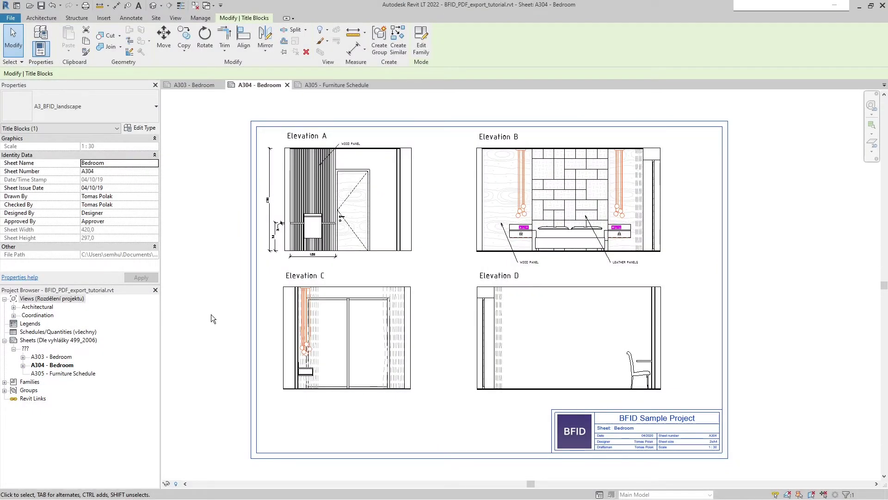
pyautogui.click(13, 19)
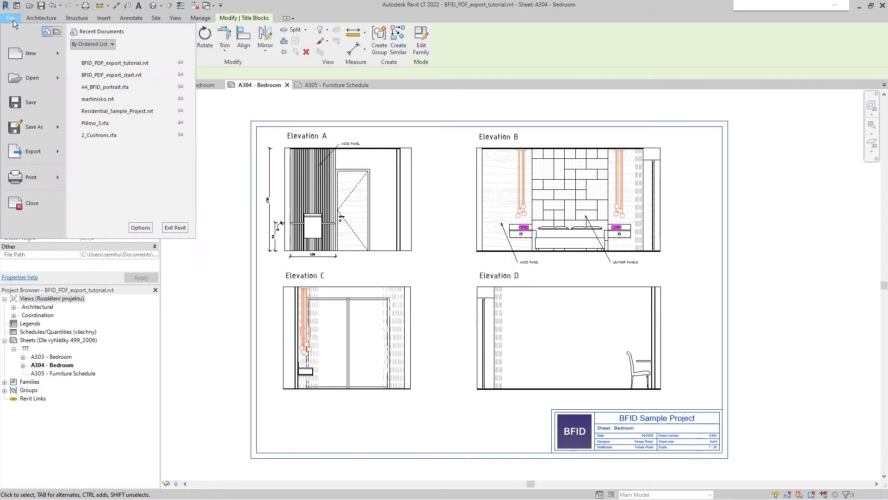
pyautogui.moveTo(32, 151)
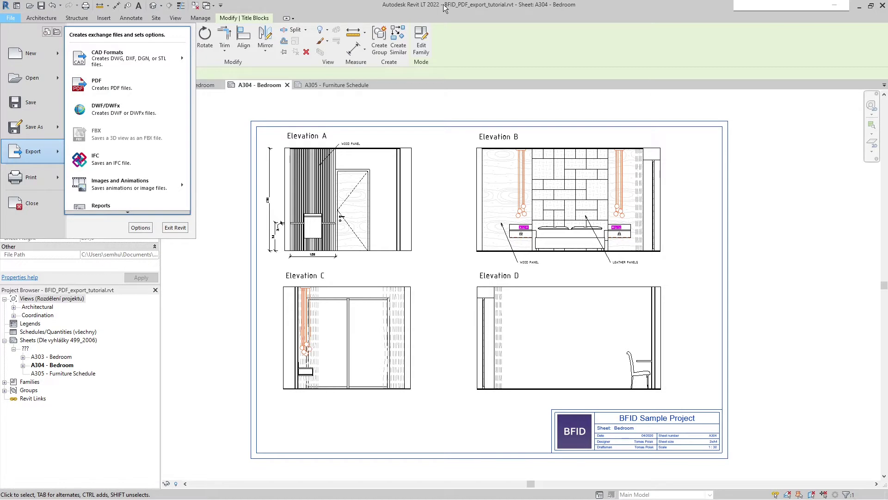
pyautogui.click(402, 115)
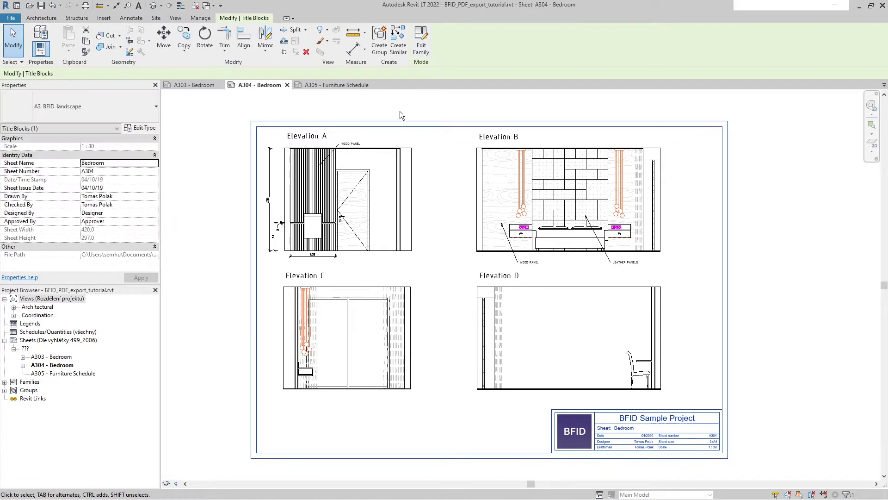
pyautogui.click(401, 111)
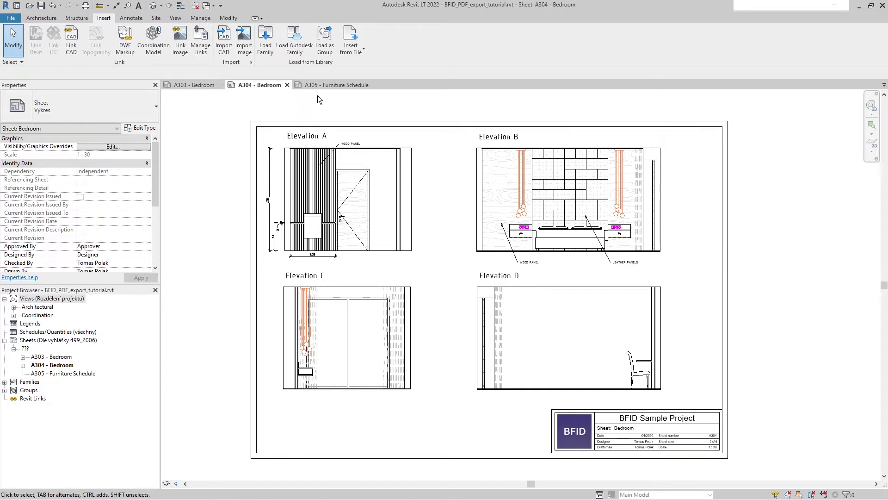
# - View the sheets A303 - Bedroom and A305 - Furniture Schedule, and return to sheet A304 - Bedroom
pyautogui.doubleClick(55, 358)
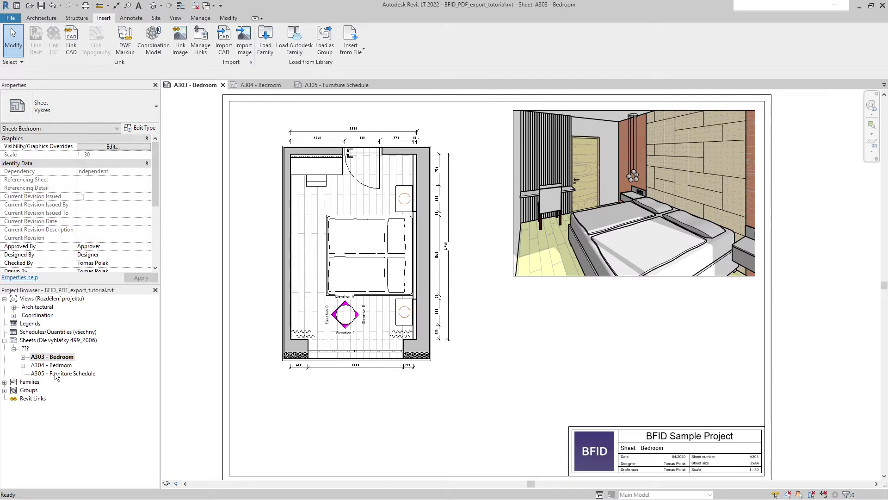
pyautogui.doubleClick(56, 374)
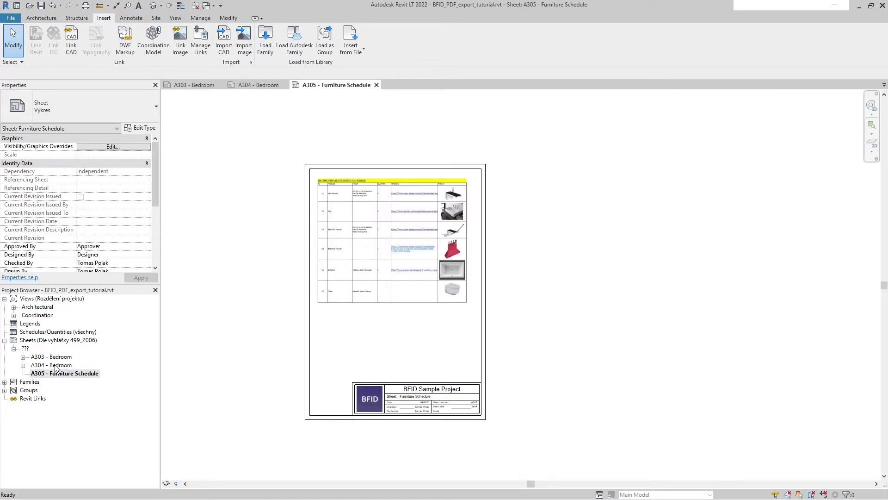
pyautogui.doubleClick(56, 366)
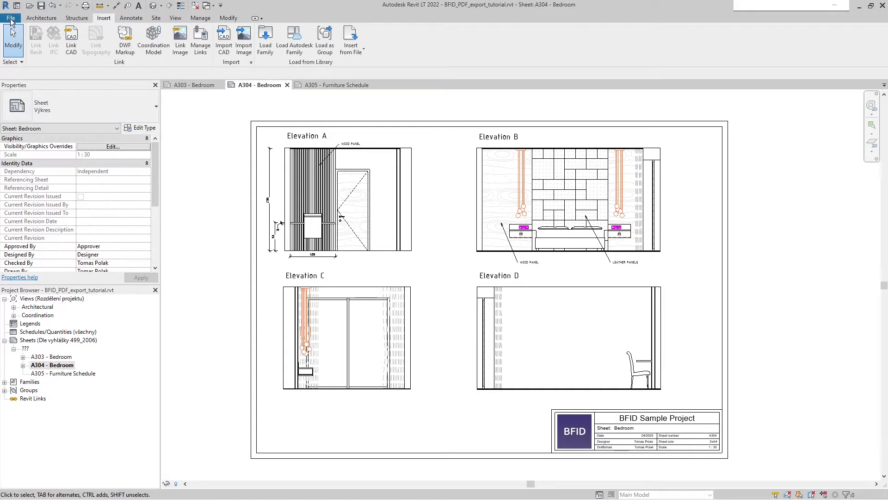
# - Export sheet A304 - Bedroom from the current window as BFID_PDF_export_start.pdf, with Fit to Page zoom and High raster quality
pyautogui.click(10, 18)
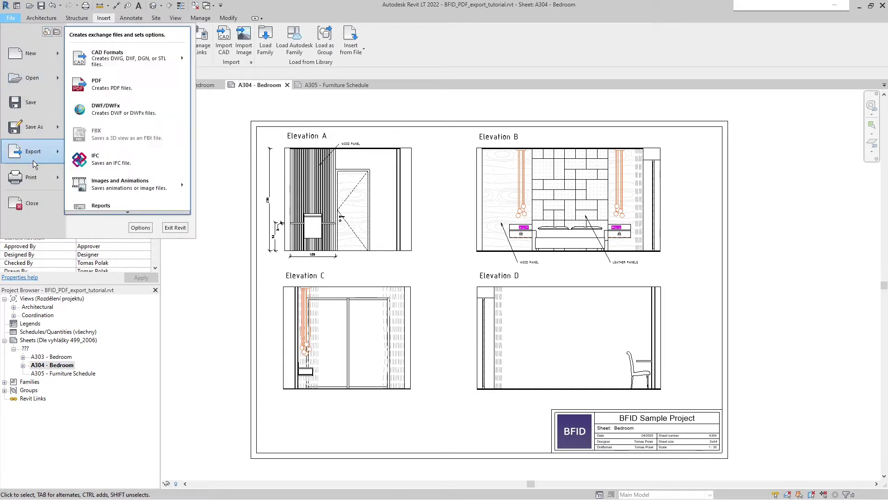
pyautogui.click(112, 89)
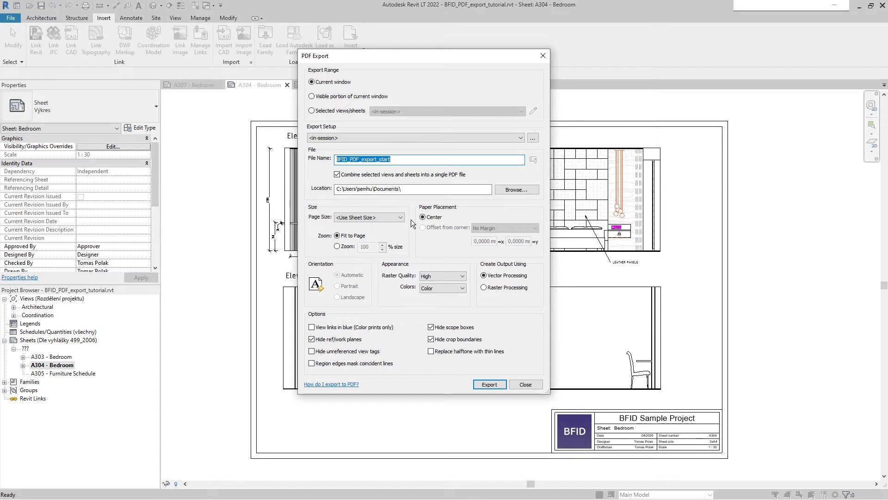
pyautogui.click(340, 221)
pyautogui.click(365, 225)
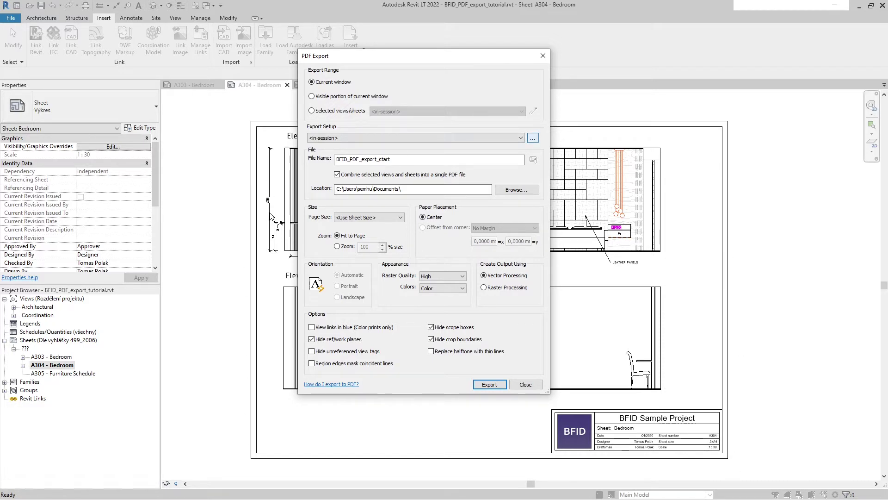
pyautogui.click(338, 246)
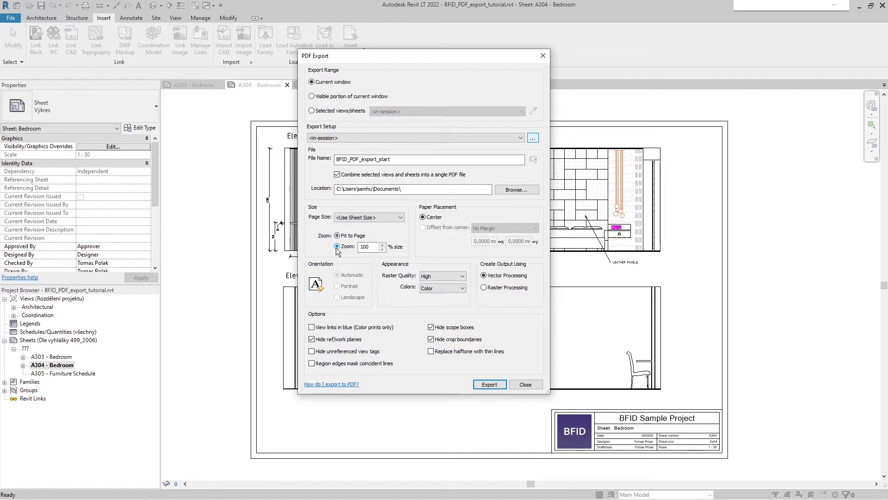
pyautogui.click(337, 236)
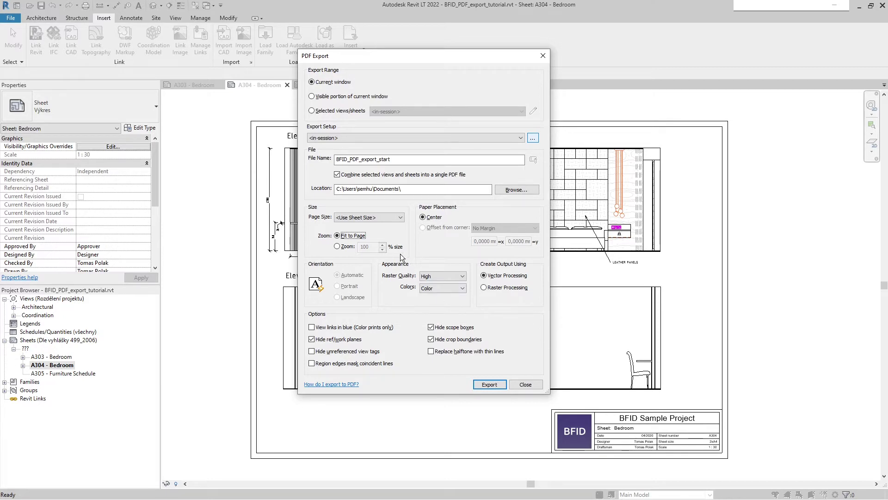
pyautogui.click(436, 277)
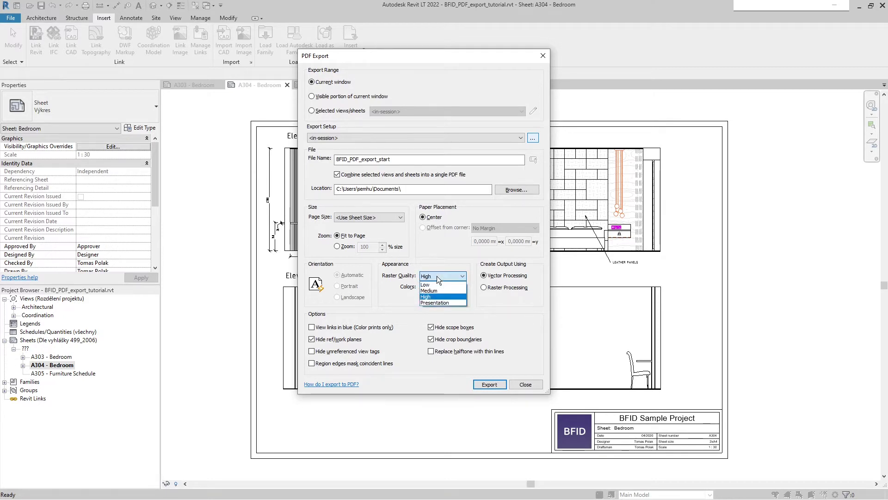
pyautogui.click(435, 253)
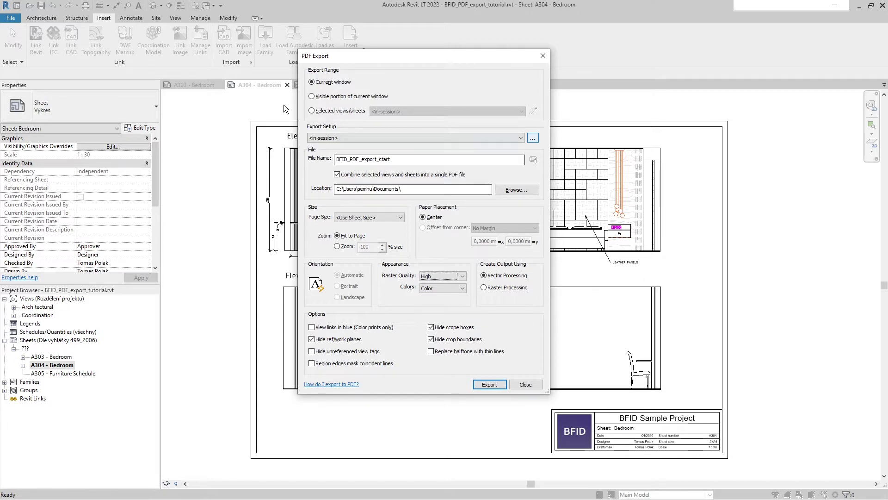
pyautogui.click(487, 385)
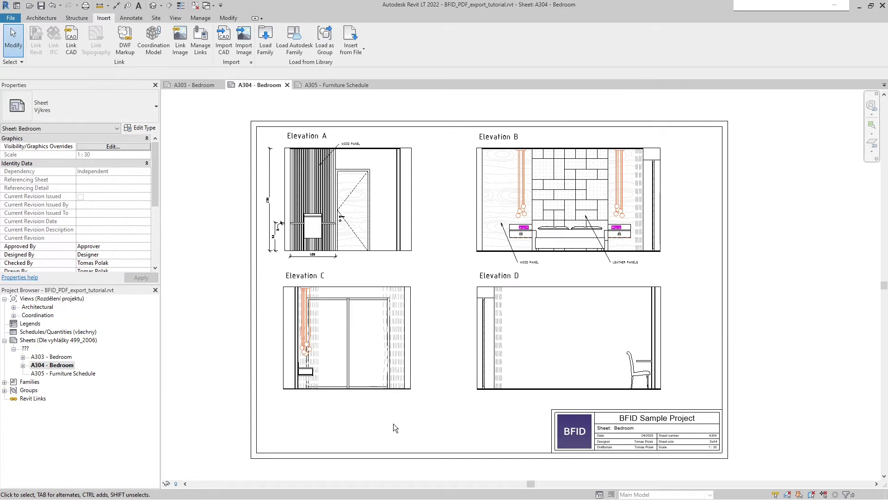
# - Switch to the Documents folder, open BFID_PDF_export_start.pdf to check the exported elevations, and return to Revit
pyautogui.hotkey('alt', 'Tab')
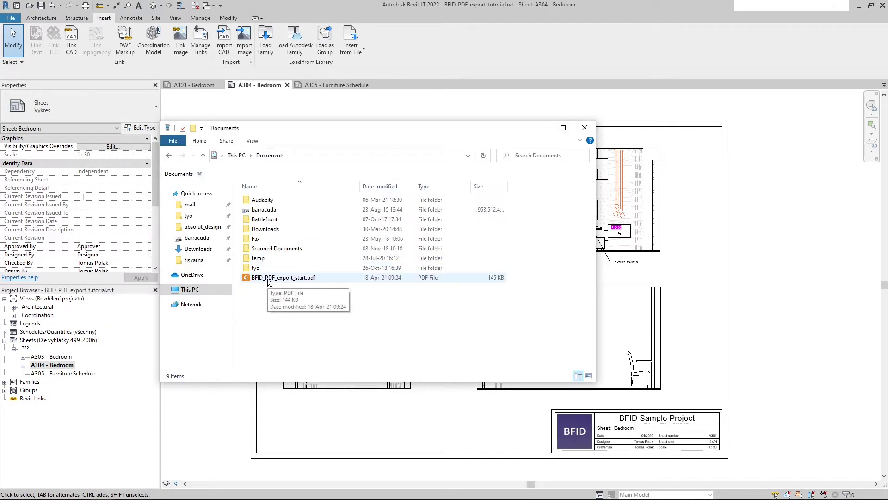
pyautogui.doubleClick(268, 279)
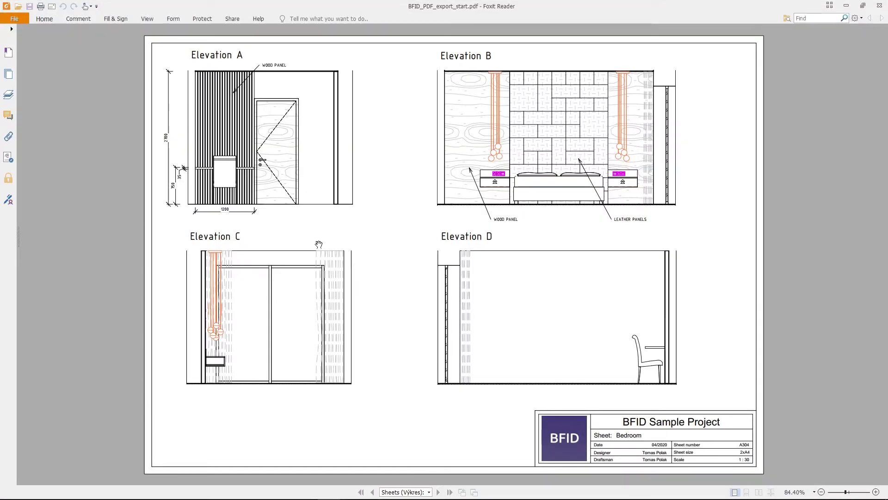
pyautogui.click(879, 6)
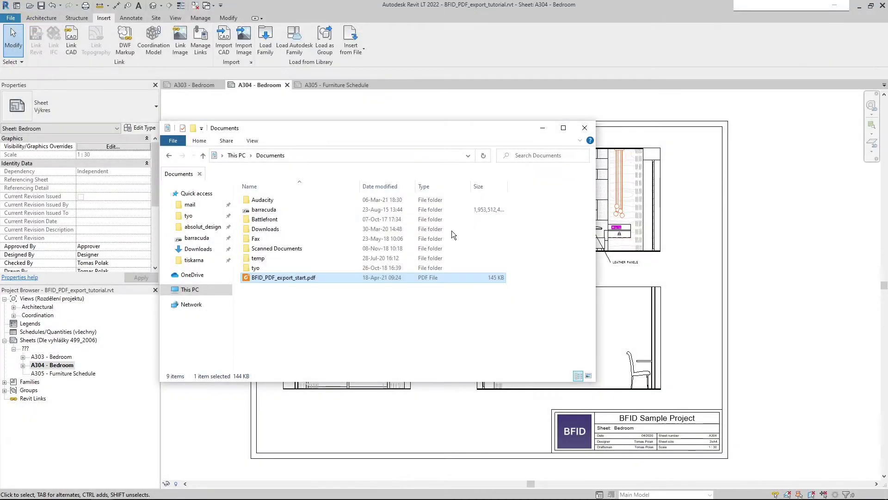
pyautogui.hotkey('alt', 'F4')
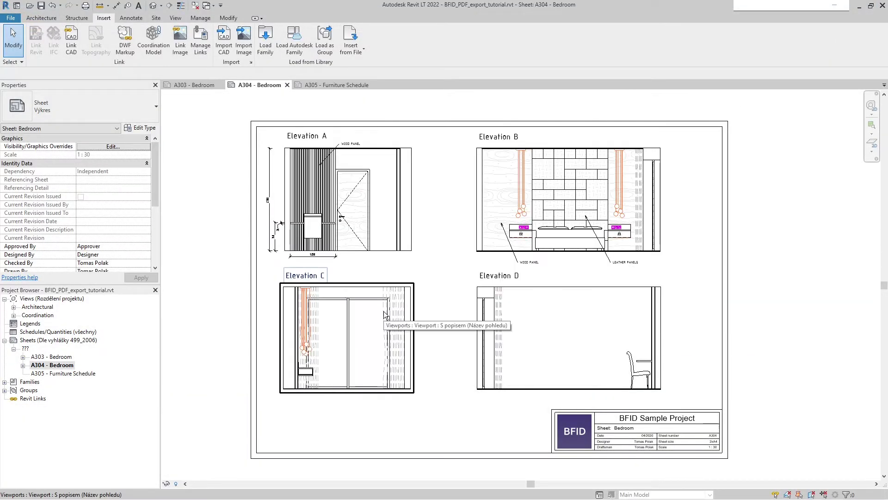
# - Export sheet A303 - Bedroom to PDF from the current window, replacing the existing BFID_PDF_export_start file
pyautogui.hotkey('ctrl', 'Tab')
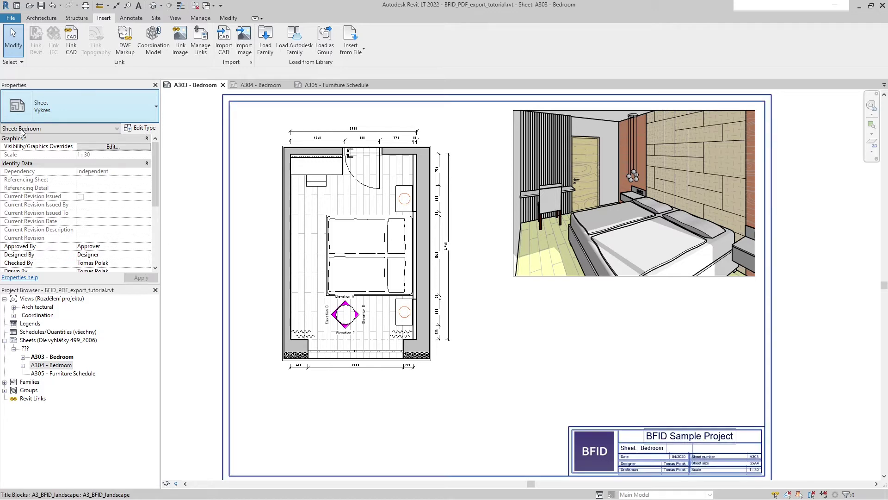
pyautogui.click(18, 20)
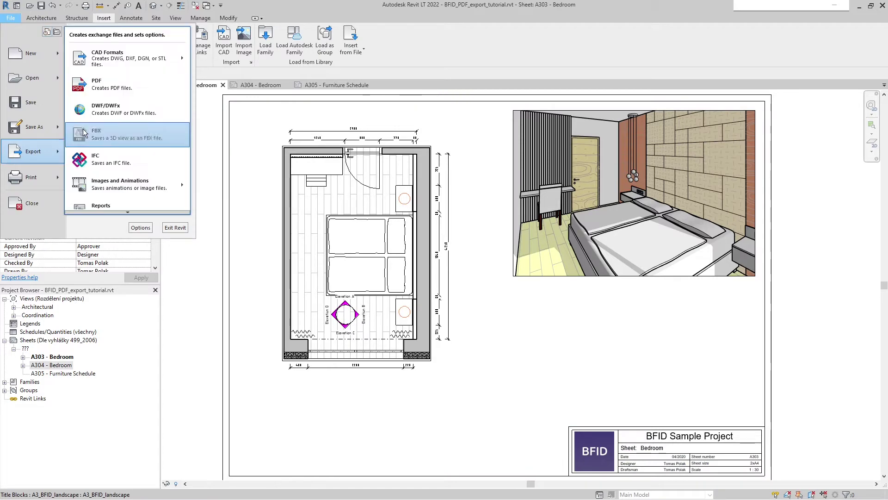
pyautogui.click(198, 166)
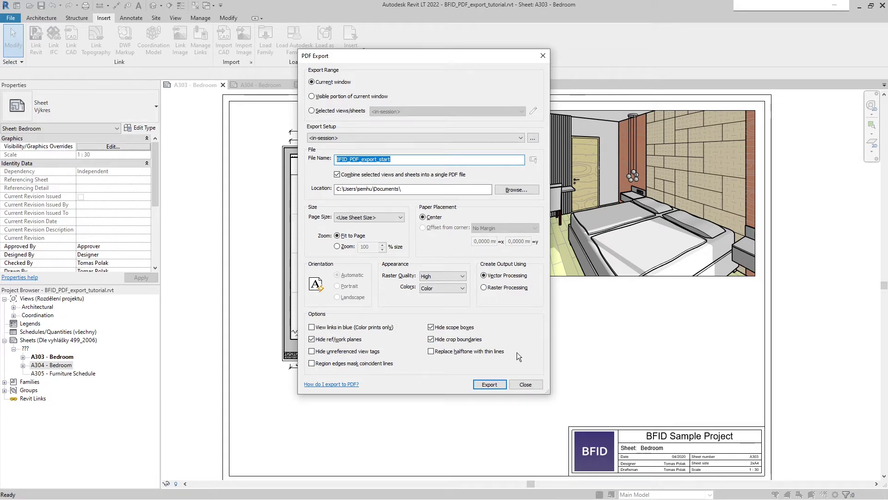
pyautogui.click(490, 387)
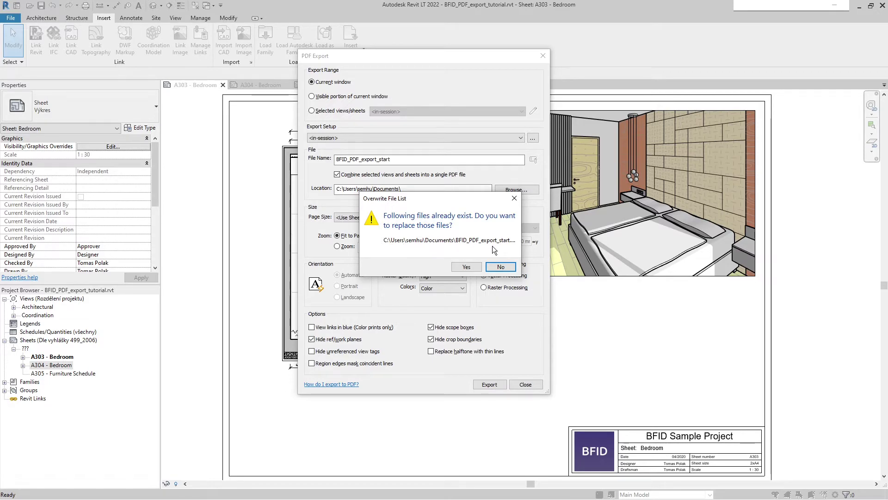
pyautogui.click(467, 267)
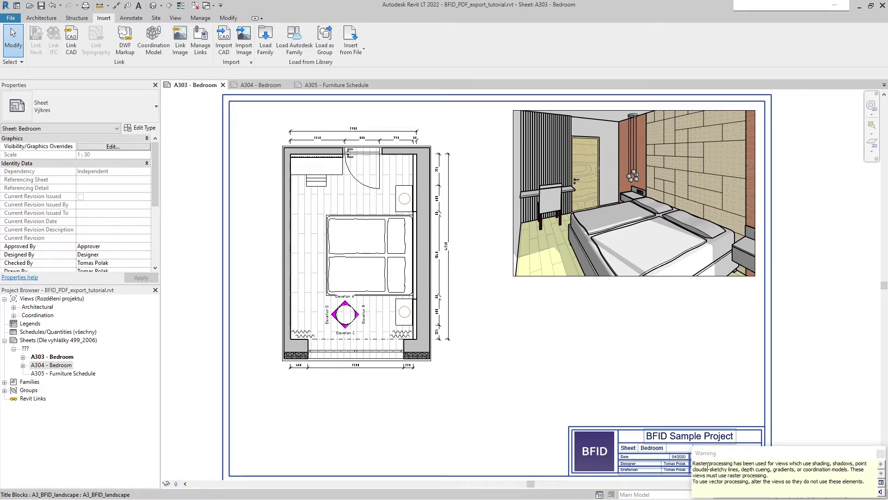
pyautogui.click(881, 454)
# - Switch to the Documents folder and open BFID_PDF_export_start.pdf to check the exported sheet A303
pyautogui.hotkey('alt', 'Tab')
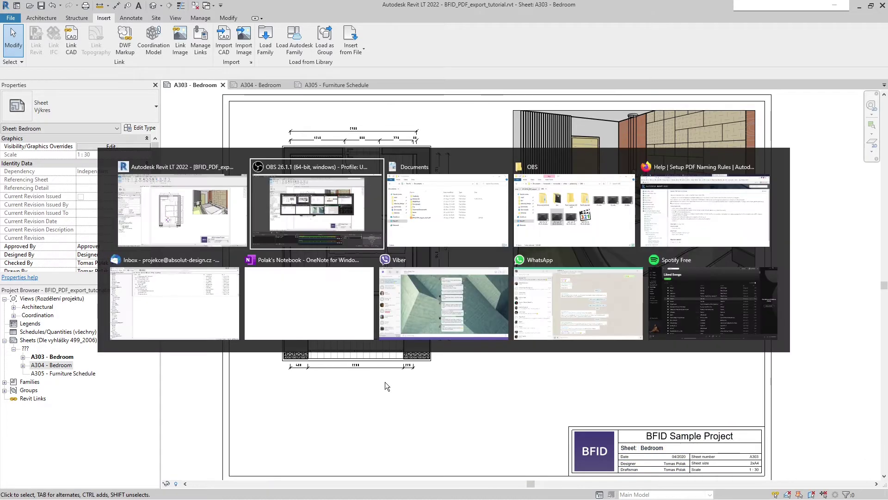
pyautogui.hotkey('alt', 'Tab')
pyautogui.click(284, 280)
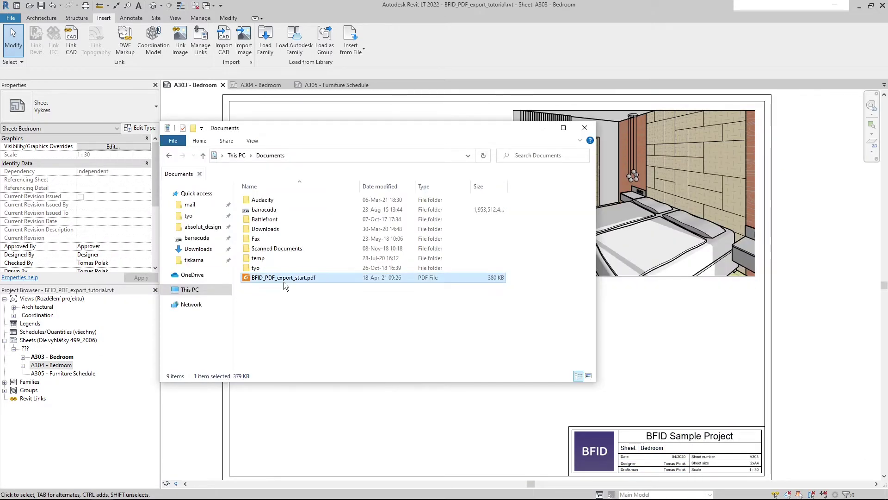
pyautogui.doubleClick(285, 279)
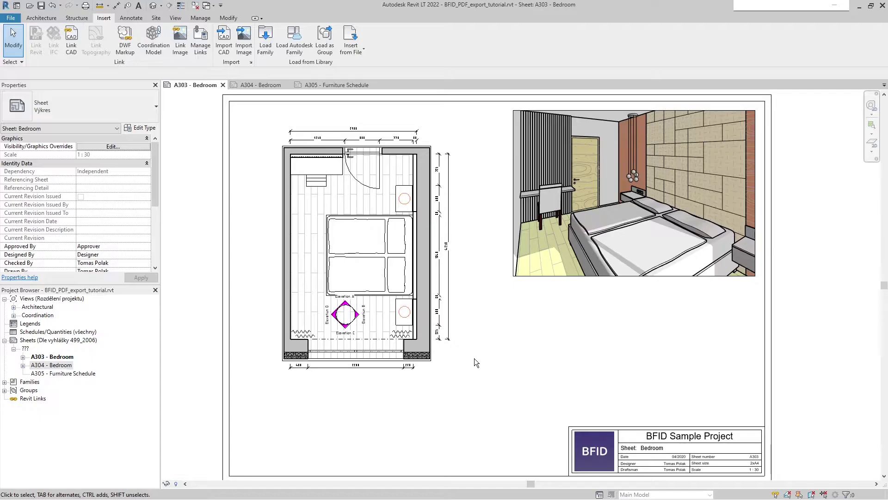
# - Export sheet A305 - Furniture Schedule to PDF from the current window, replacing the existing BFID_PDF_export_start file
pyautogui.click(332, 88)
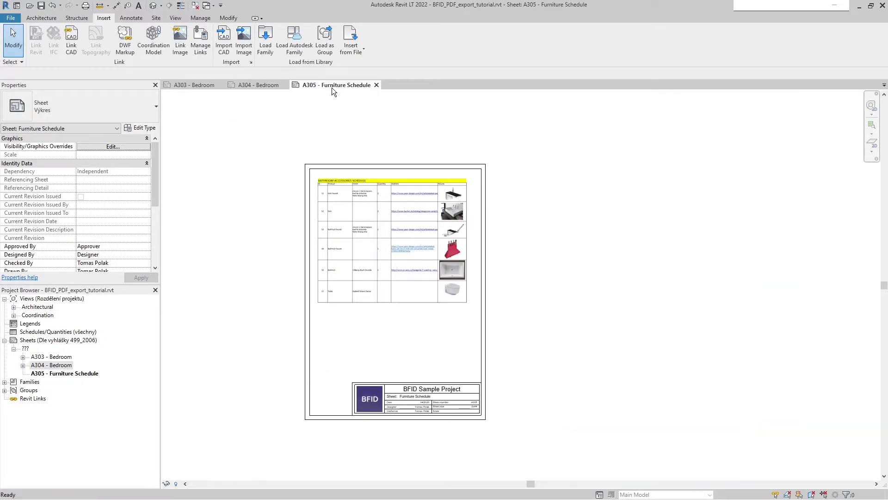
pyautogui.scroll(2, 359, 308)
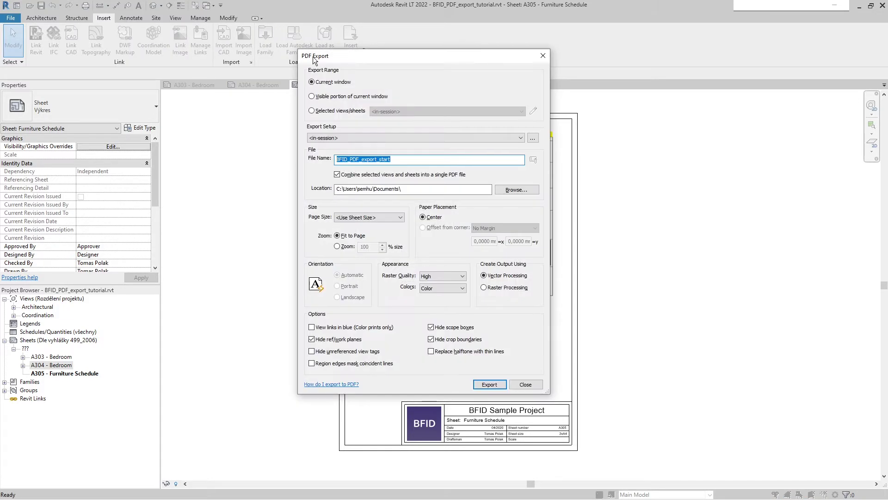
pyautogui.click(484, 384)
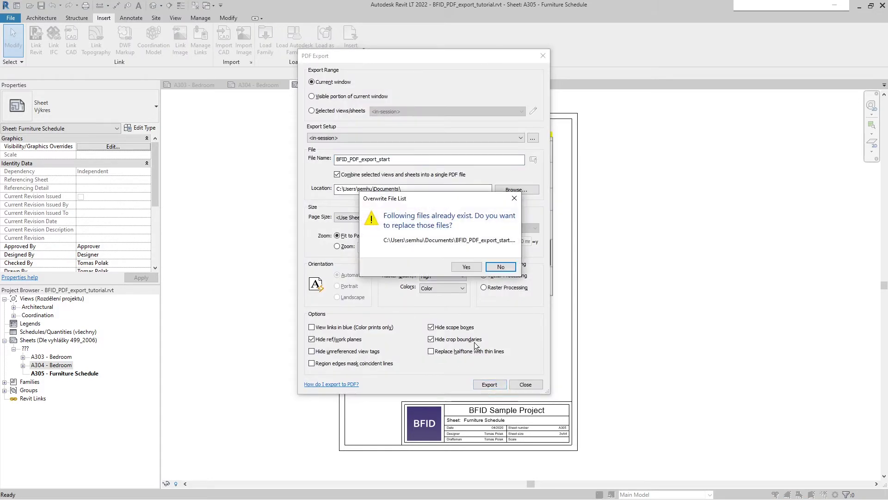
pyautogui.click(471, 271)
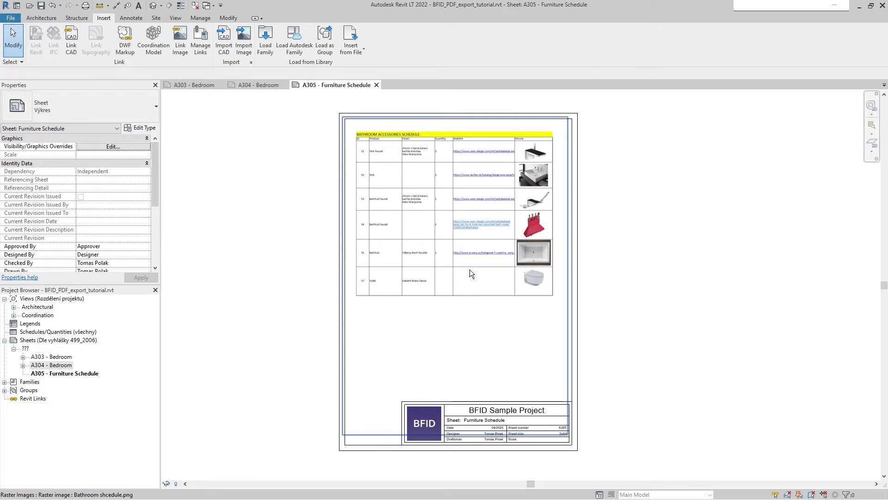
# - Open BFID_PDF_export_start.pdf from the Documents folder to check the exported furniture schedule, and return to Revit
pyautogui.hotkey('alt', 'Tab')
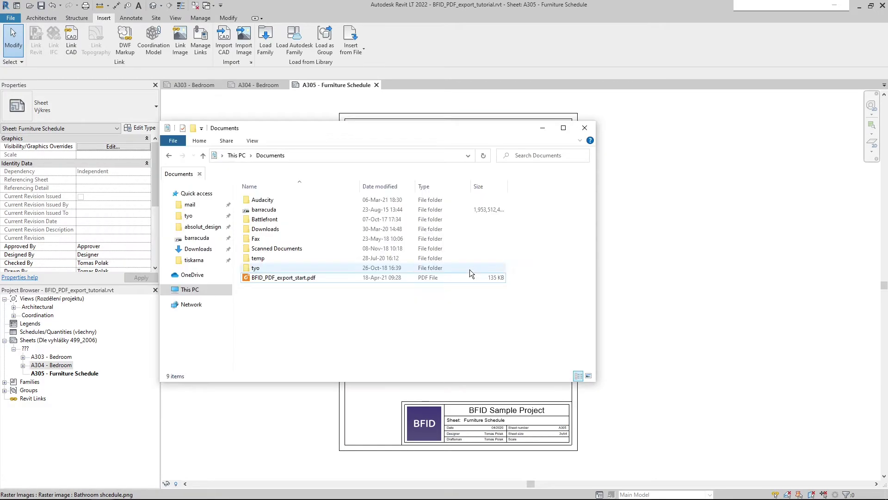
pyautogui.doubleClick(283, 277)
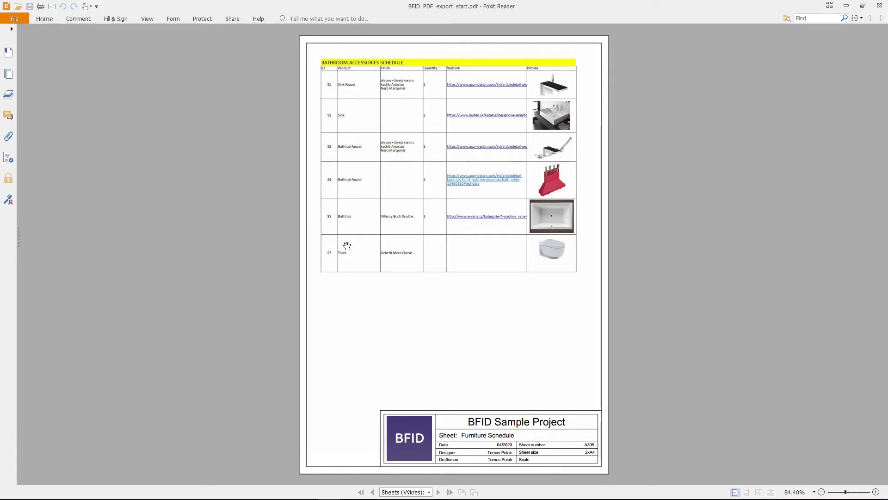
pyautogui.click(881, 7)
pyautogui.click(706, 326)
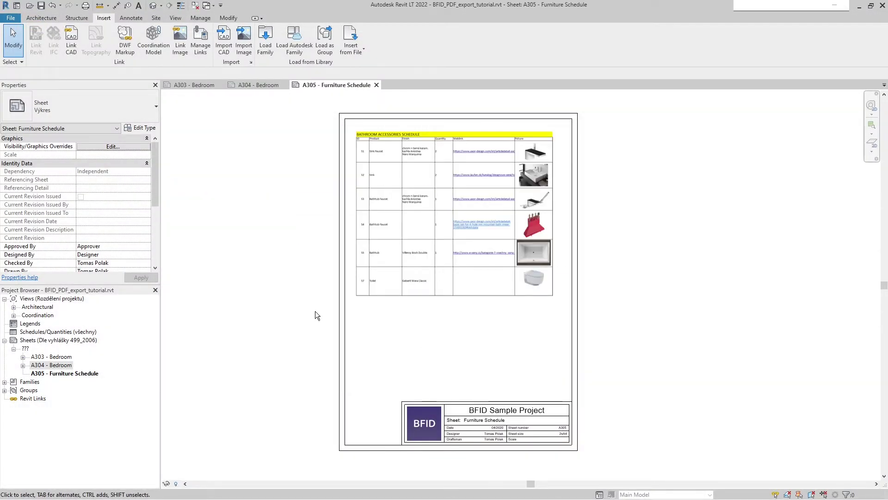
# - Set the PDF export range to selected views/sheets and filter the selection list to sheets only, excluding 2D and 3D views
pyautogui.hotkey('ctrl', 'e')
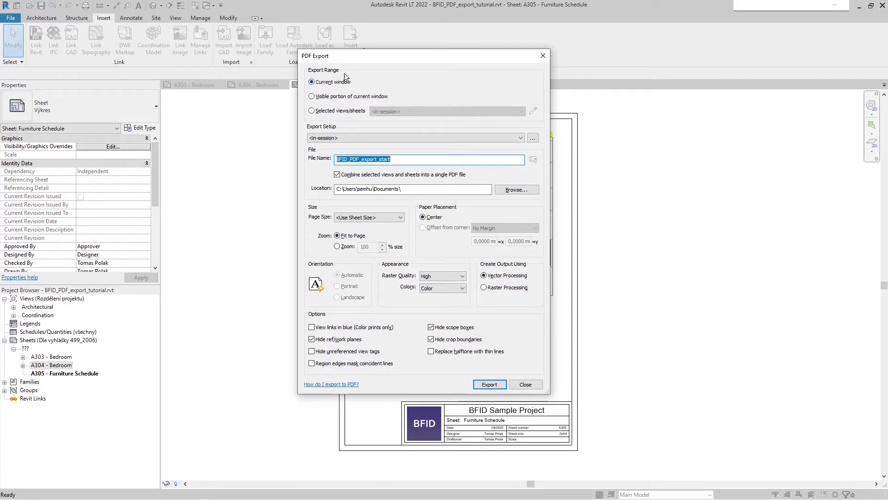
pyautogui.click(312, 111)
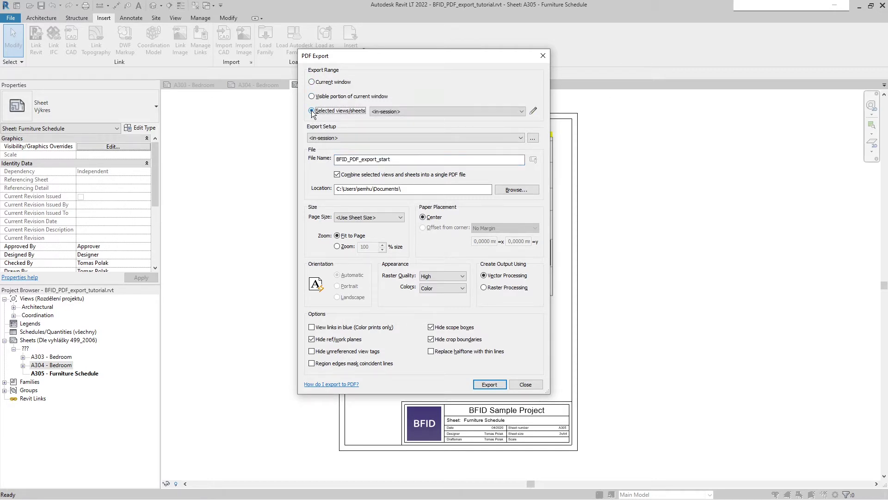
pyautogui.click(533, 111)
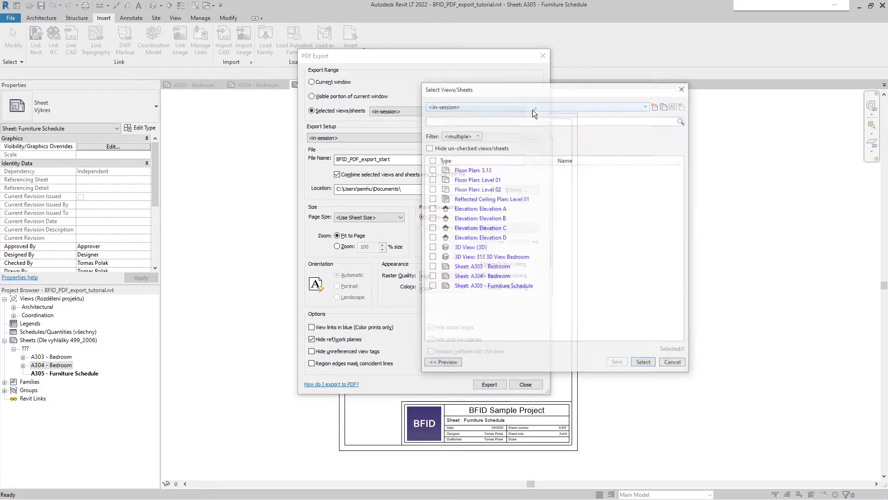
pyautogui.moveTo(515, 92); pyautogui.dragTo(497, 85)
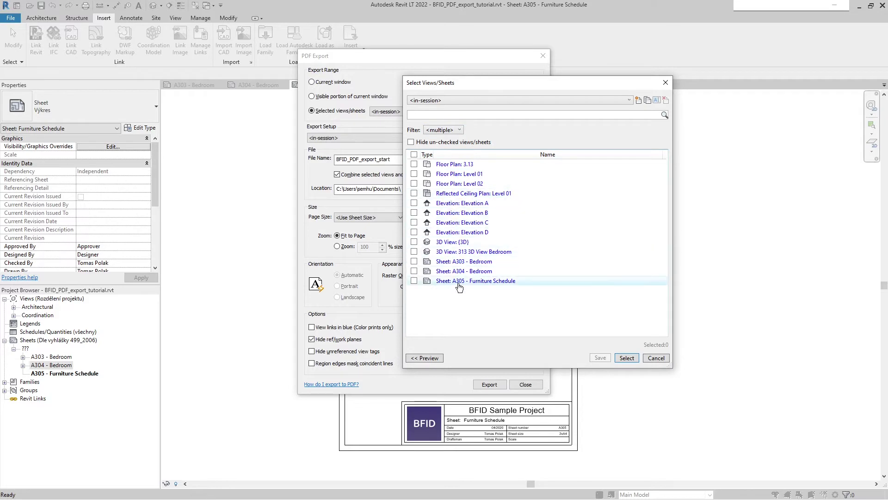
pyautogui.click(460, 130)
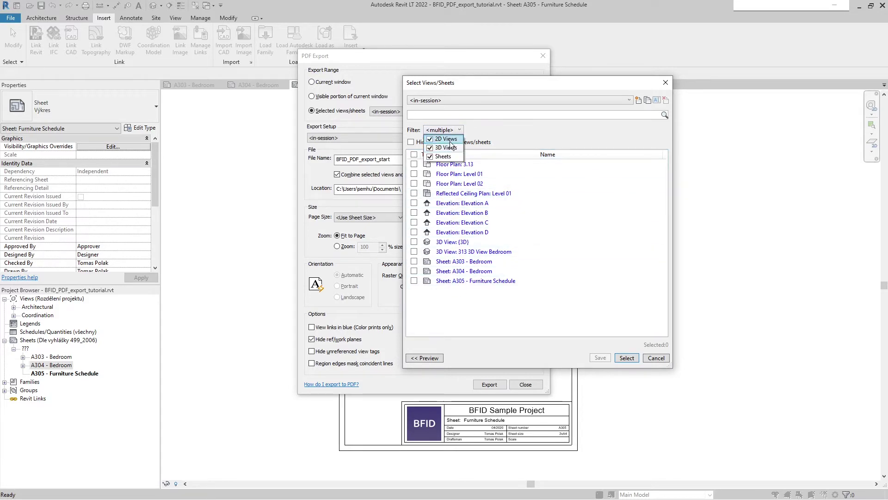
pyautogui.click(444, 147)
pyautogui.click(444, 139)
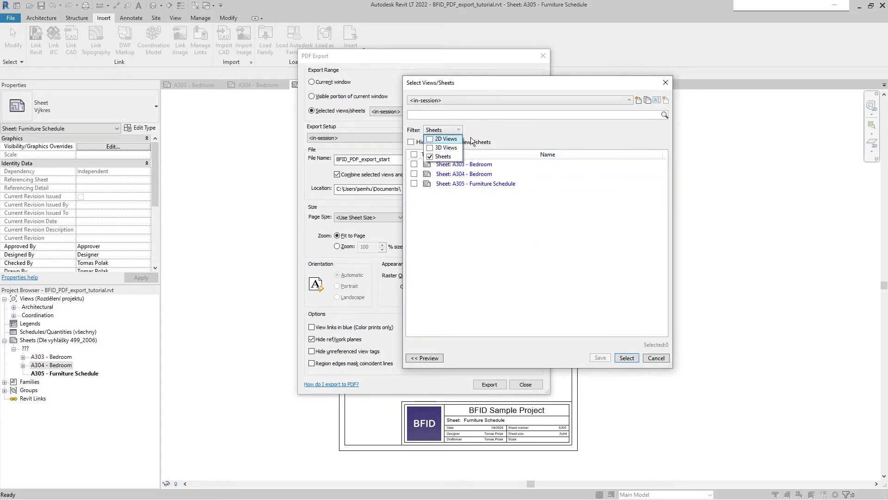
pyautogui.click(498, 129)
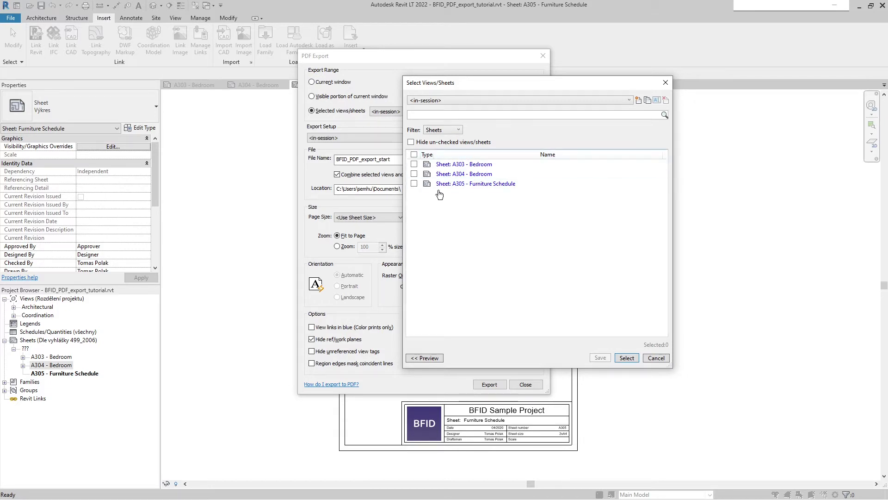
# - Select sheets A303 - Bedroom, A304 - Bedroom and A305 - Furniture Schedule for the PDF export
pyautogui.click(414, 184)
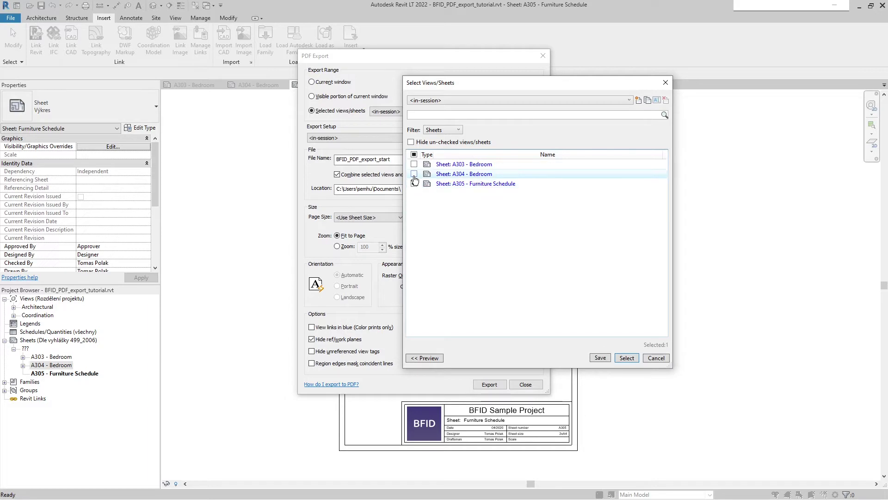
pyautogui.click(415, 173)
pyautogui.click(414, 184)
pyautogui.click(414, 164)
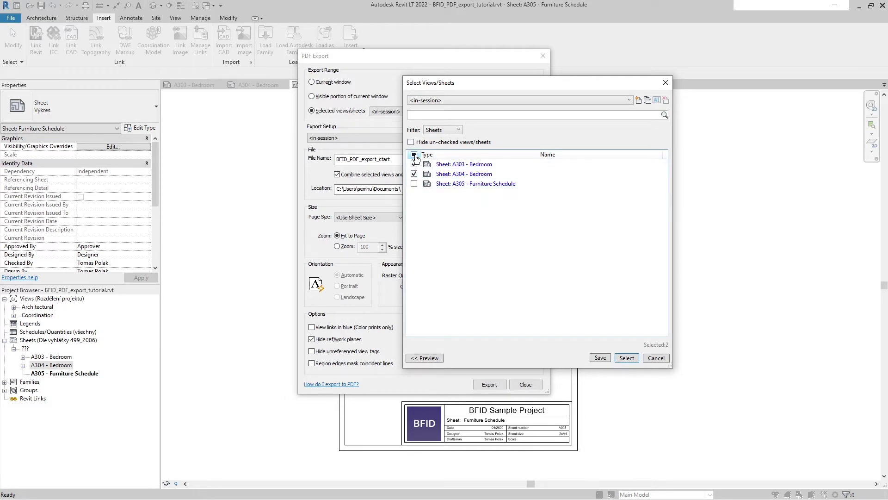
pyautogui.click(415, 154)
pyautogui.click(627, 357)
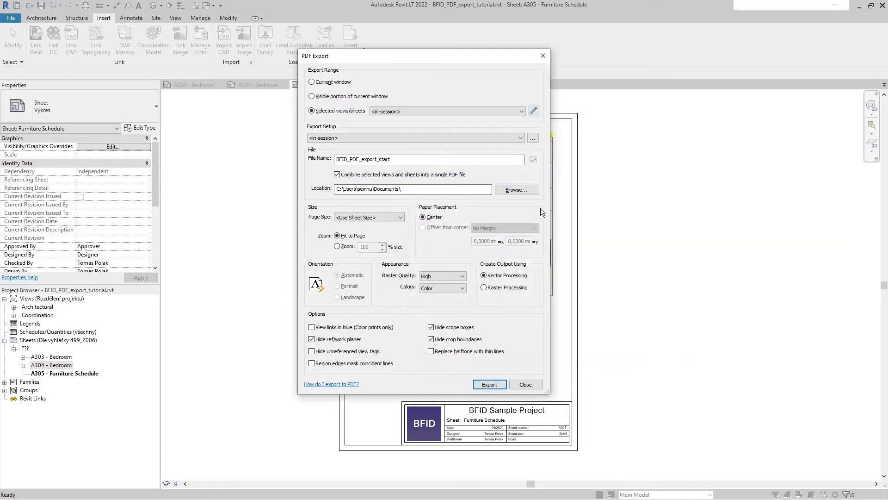
# - Recheck the sheet selection and export the three sheets as one combined PDF, replacing the existing BFID_PDF_export_start file
pyautogui.click(534, 112)
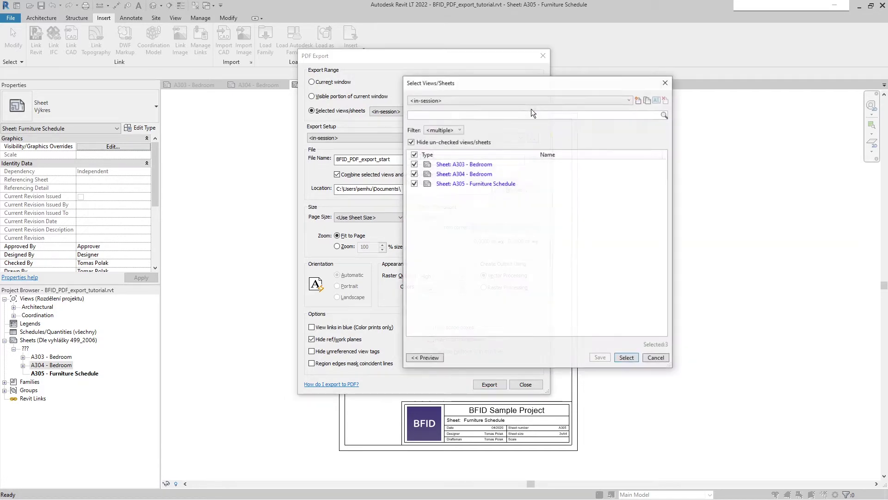
pyautogui.click(627, 358)
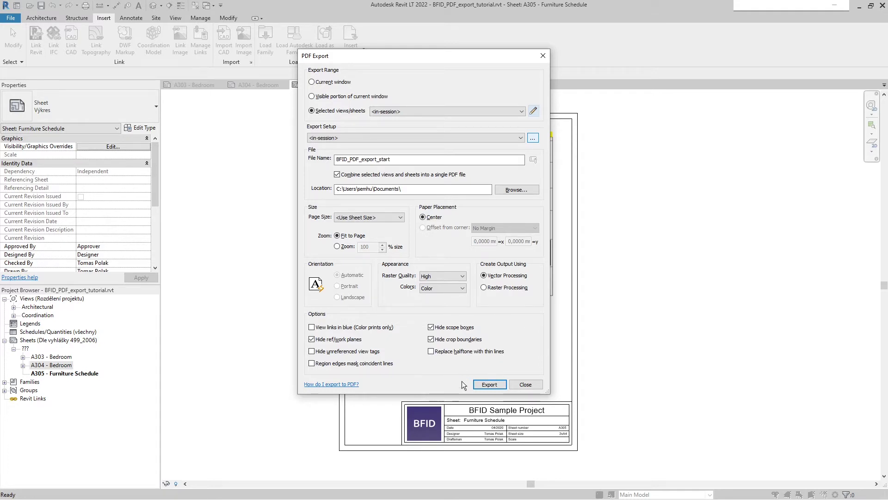
pyautogui.click(493, 382)
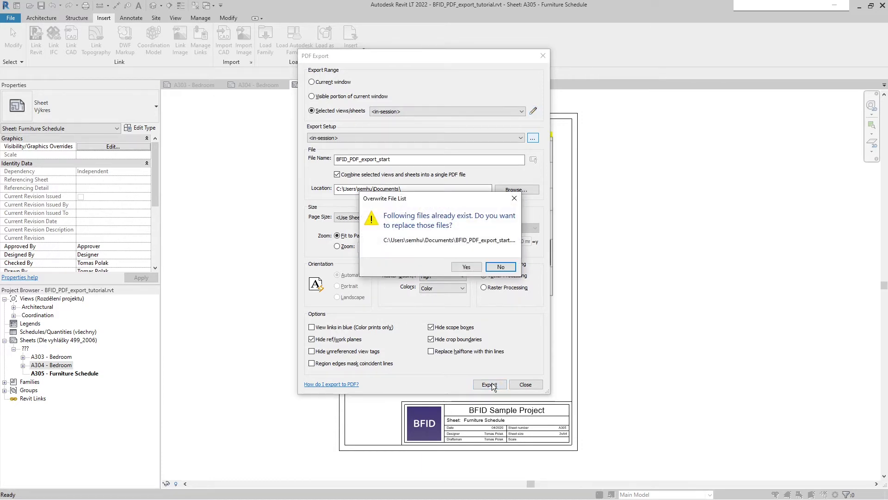
pyautogui.click(468, 267)
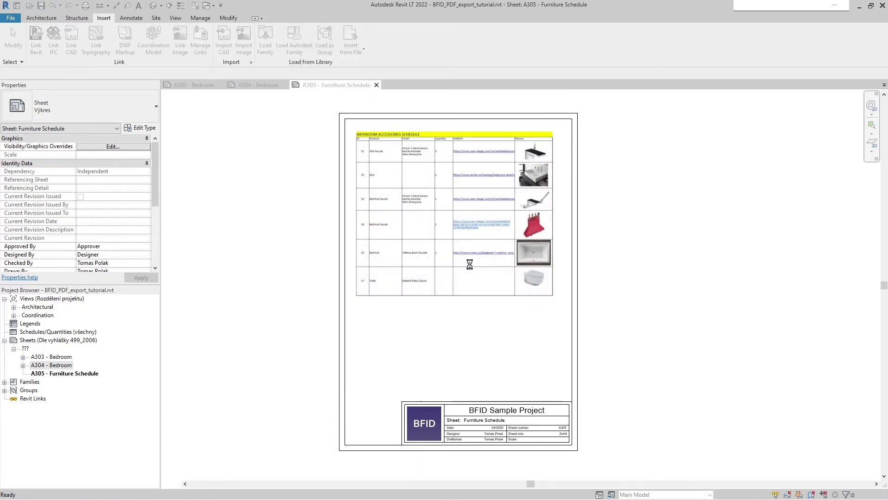
# - Open BFID_PDF_export_start.pdf from the Documents folder, check the exported sheets A303, A304 and A305, and return to Revit, dismissing the warning
pyautogui.hotkey('alt', 'Tab')
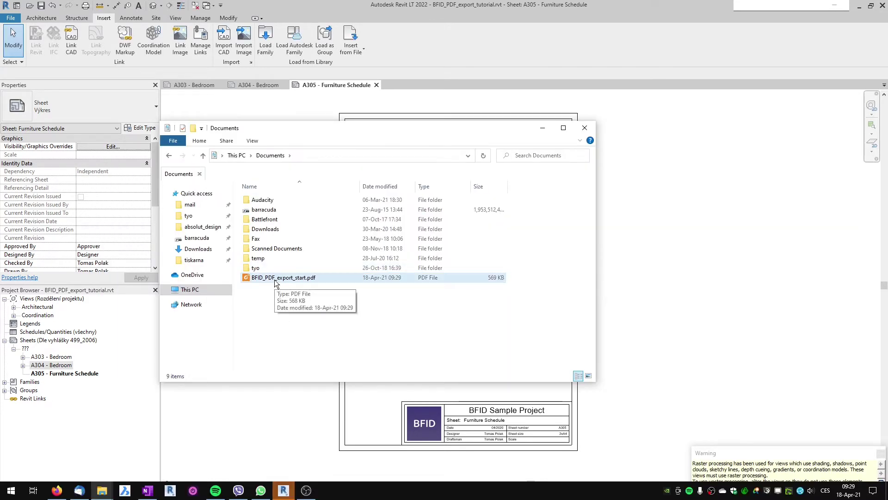
pyautogui.doubleClick(274, 280)
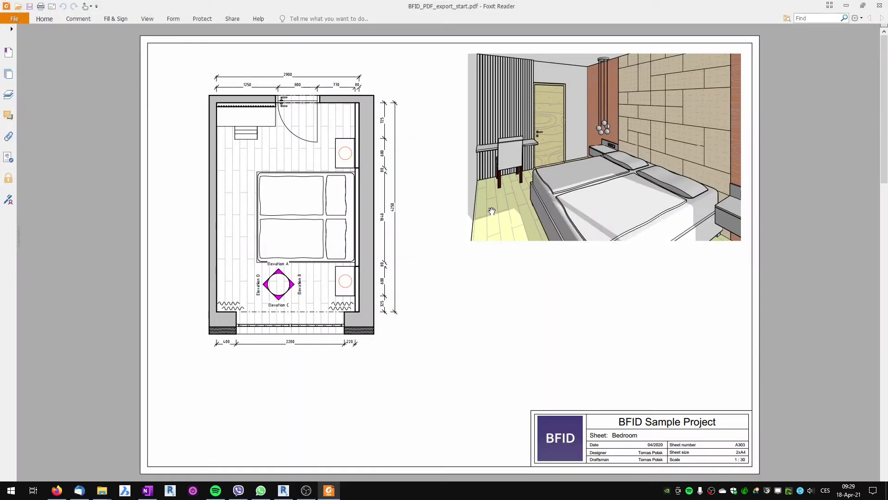
pyautogui.scroll(-5, 492, 211)
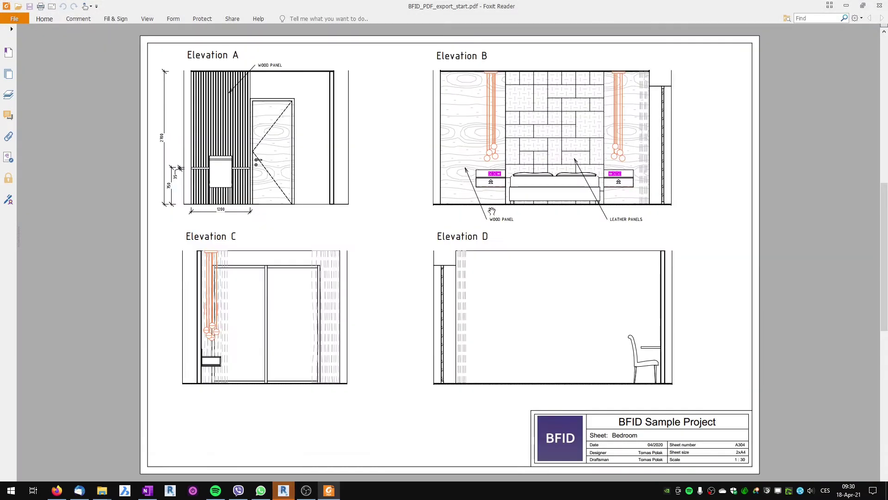
pyautogui.scroll(5, 492, 211)
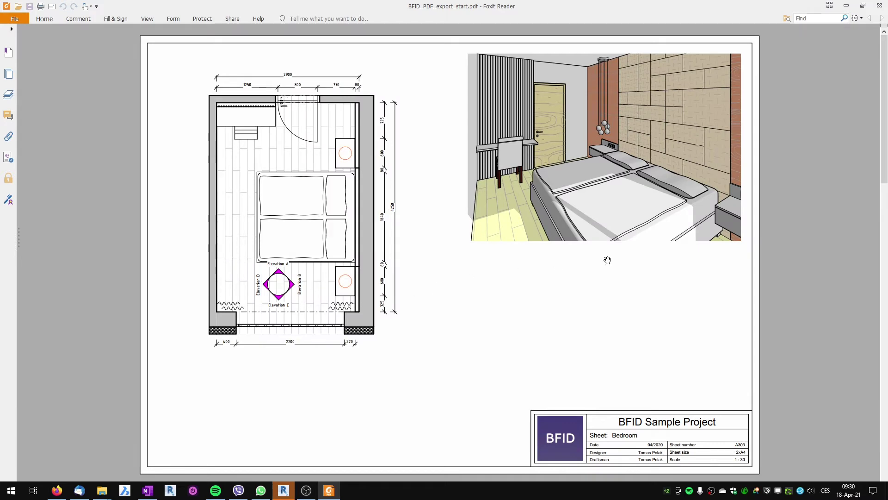
pyautogui.moveTo(884, 140); pyautogui.dragTo(884, 371)
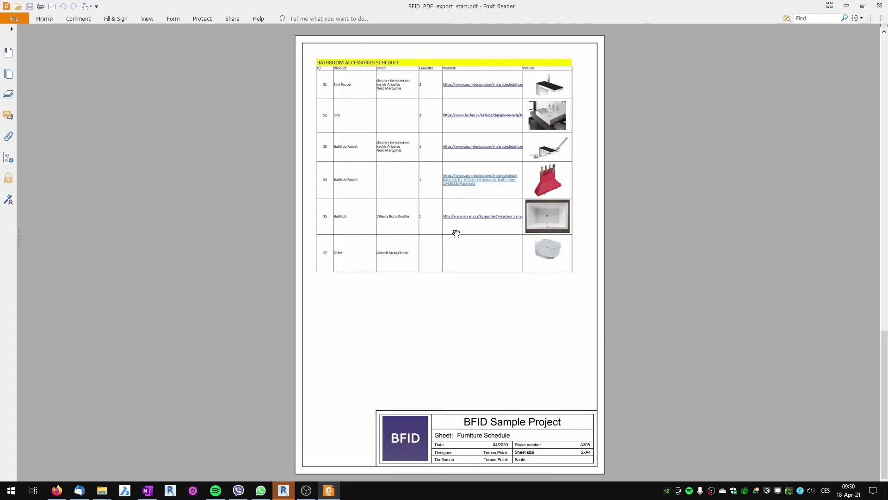
pyautogui.scroll(2, 456, 233)
pyautogui.scroll(-1, 456, 238)
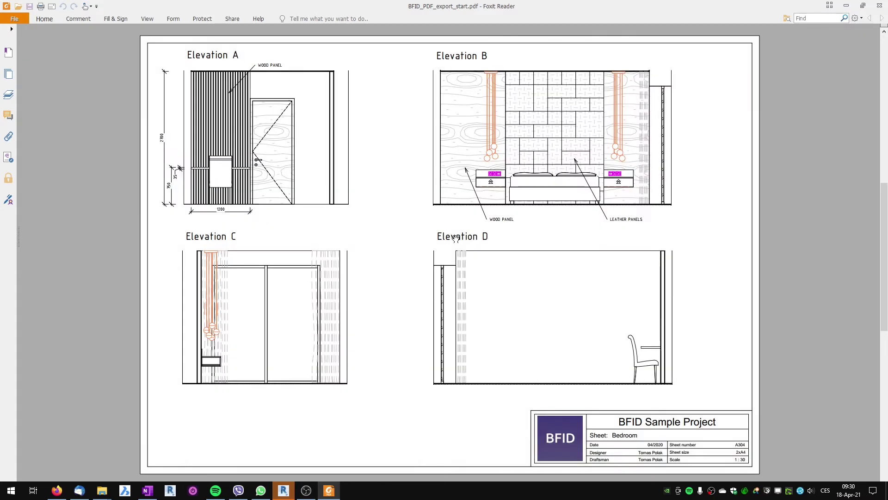
pyautogui.scroll(-1, 456, 239)
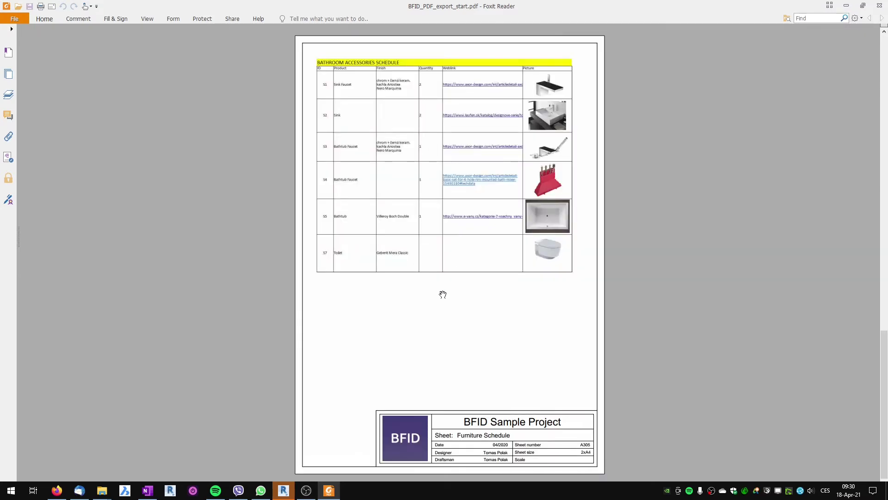
pyautogui.scroll(2, 443, 294)
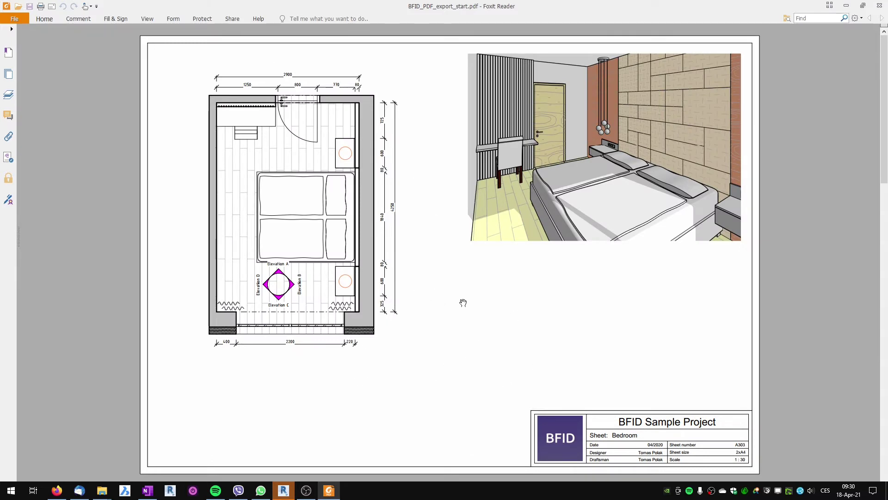
pyautogui.scroll(-2, 463, 302)
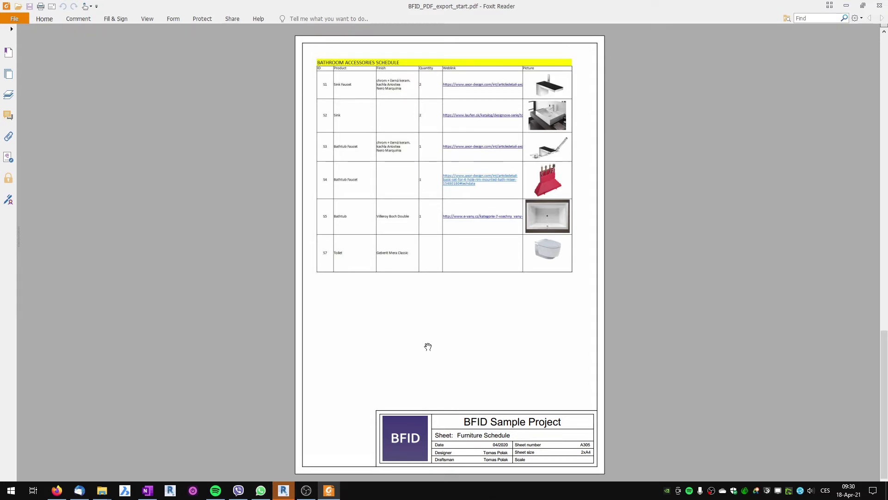
pyautogui.scroll(2, 429, 359)
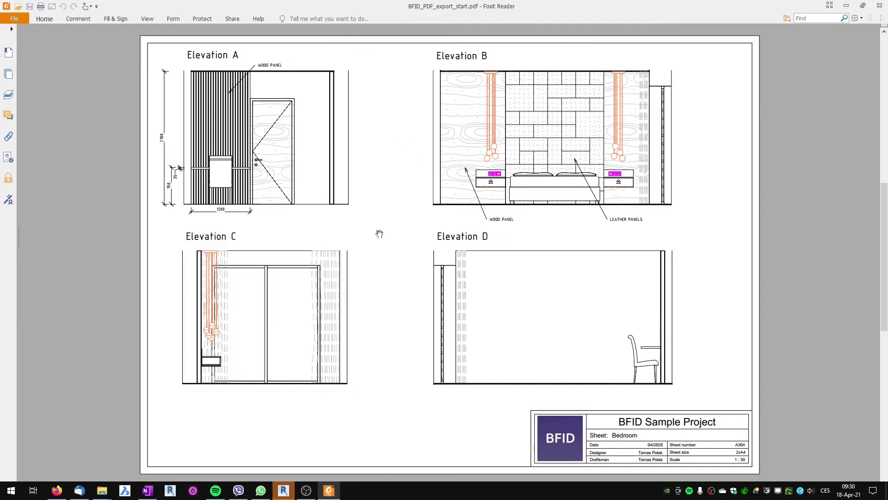
pyautogui.scroll(2, 379, 233)
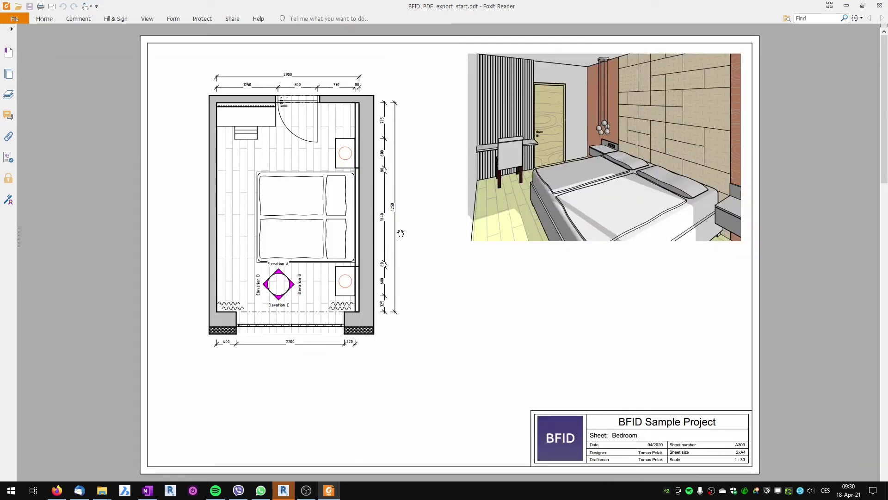
pyautogui.click(880, 6)
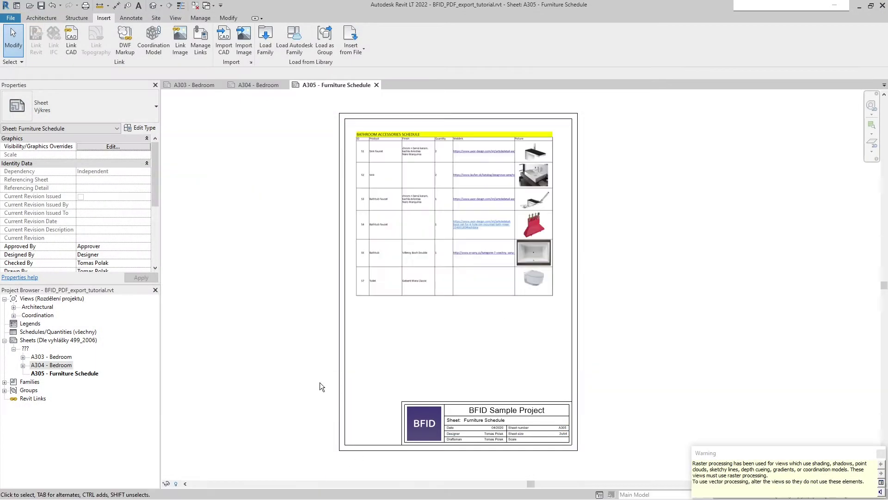
pyautogui.click(881, 453)
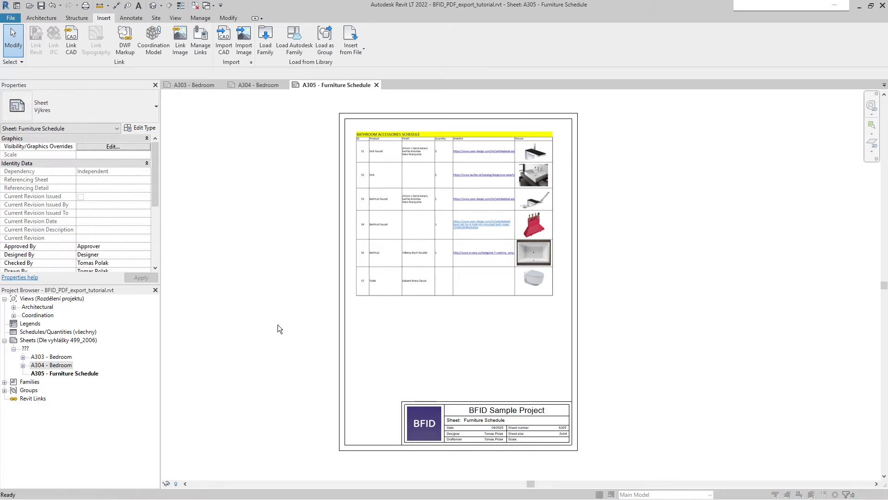
# - Start another PDF export of selected views/sheets, using sheets A303, A304 and A305
pyautogui.hotkey('ctrl', 'p')
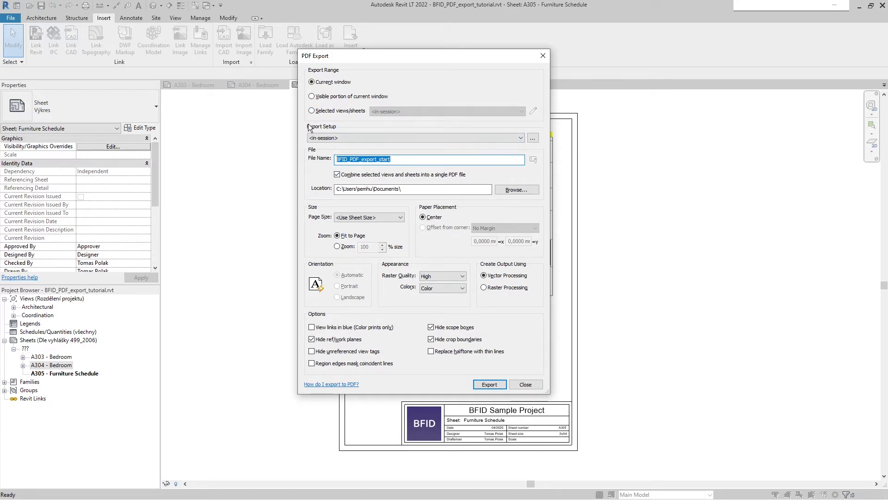
pyautogui.click(319, 113)
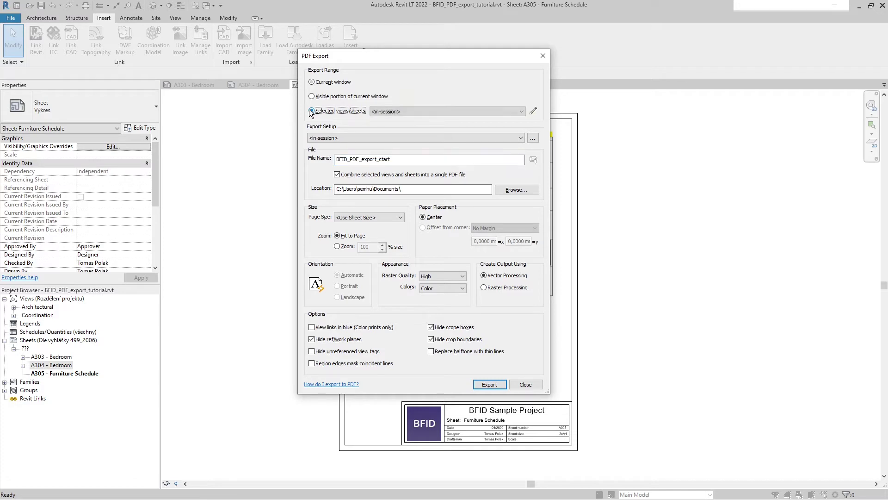
pyautogui.click(532, 111)
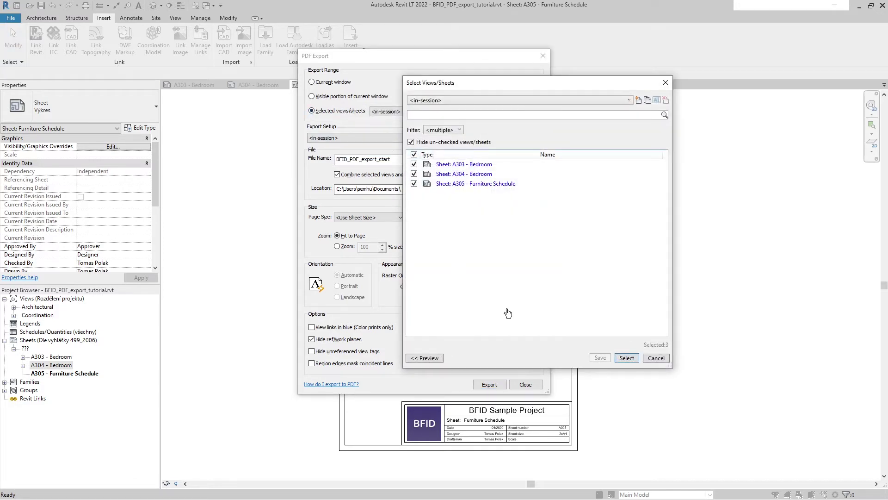
pyautogui.click(626, 358)
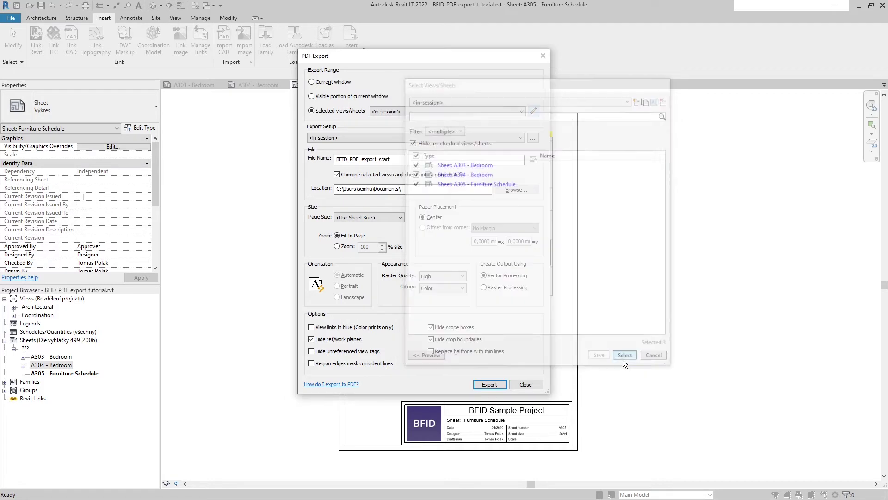
# - Save the current PDF export settings as a new export setup named All Sheets
pyautogui.click(533, 137)
pyautogui.click(542, 159)
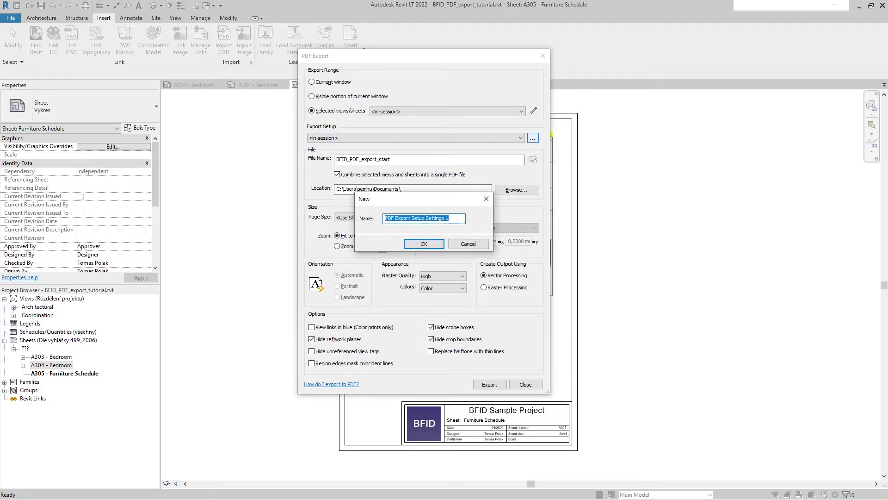
pyautogui.write('All Sheets')
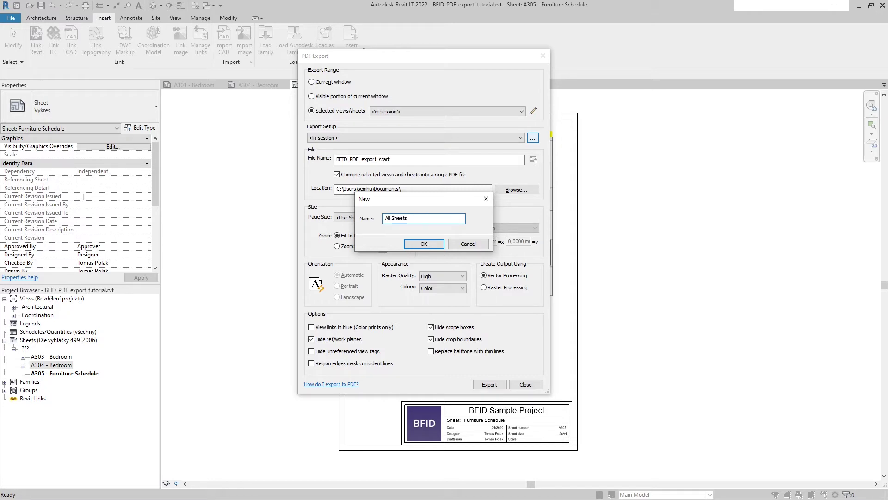
pyautogui.click(426, 248)
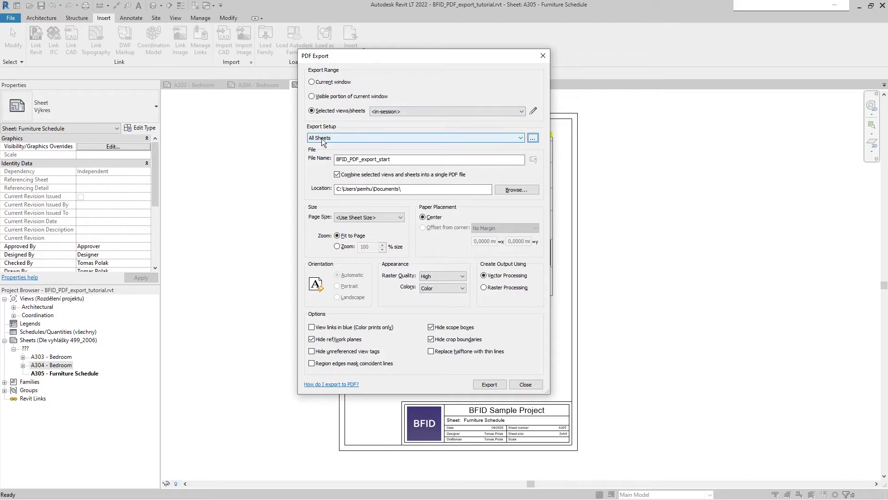
# - Exclude sheet A305 - Furniture Schedule from the in-session export selection, keeping sheets A303 and A304
pyautogui.click(534, 110)
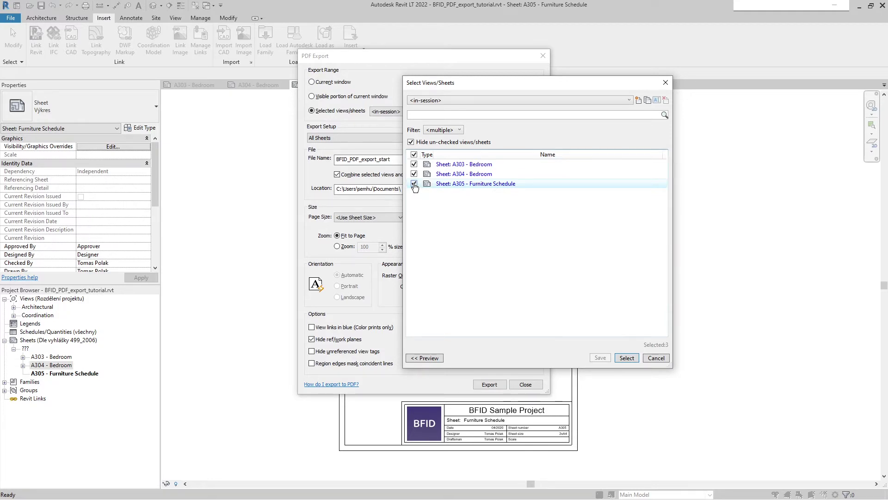
pyautogui.click(414, 184)
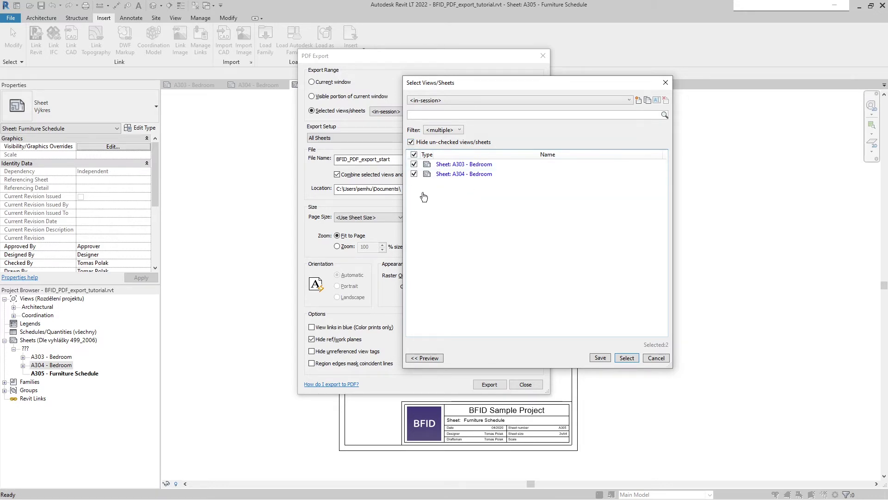
pyautogui.click(411, 142)
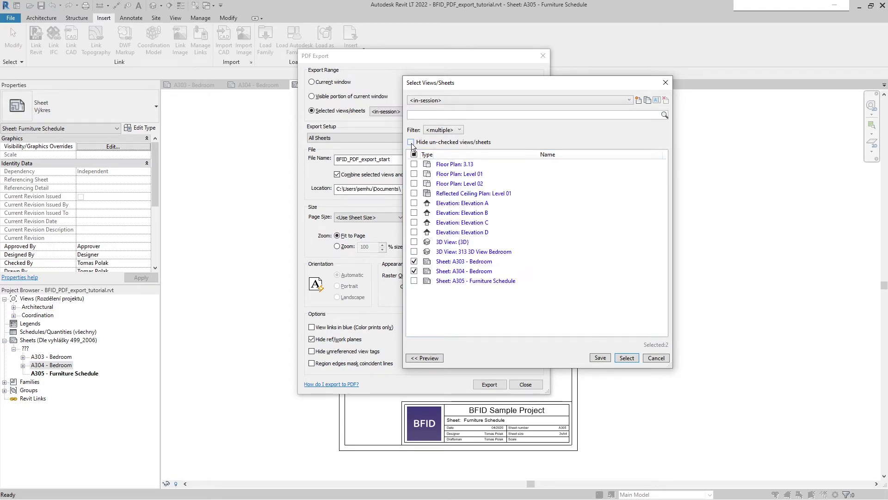
pyautogui.click(414, 281)
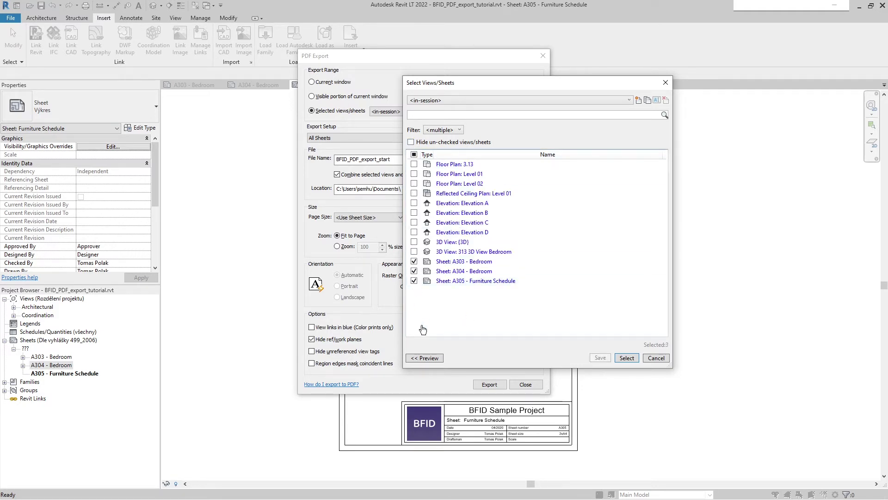
pyautogui.click(414, 282)
pyautogui.click(411, 142)
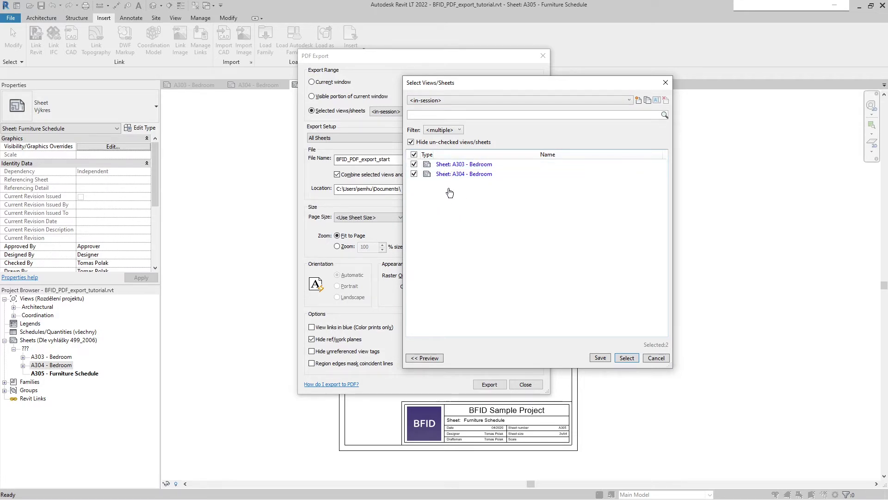
pyautogui.click(627, 358)
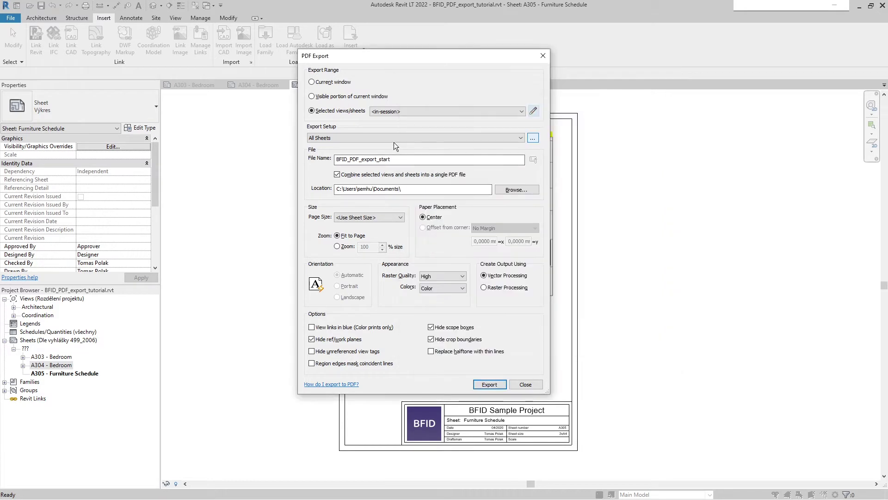
# - Create a new view/sheet set named All Sheets for the PDF export
pyautogui.click(534, 110)
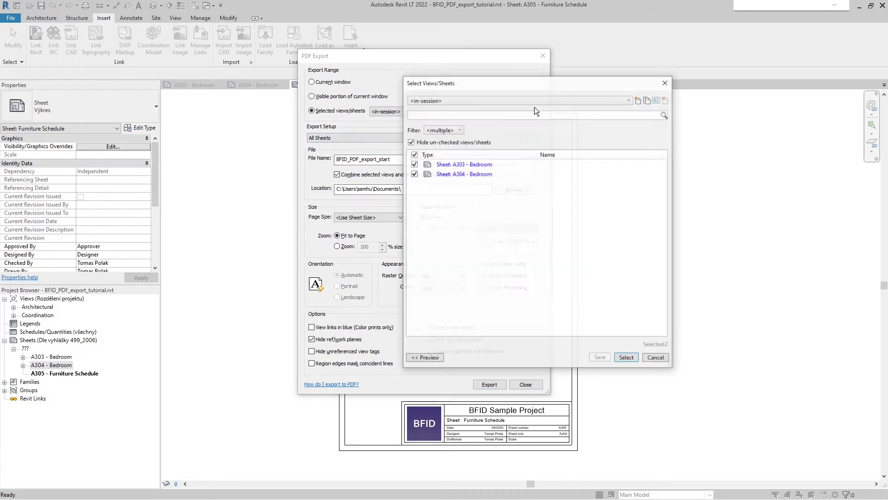
pyautogui.click(639, 100)
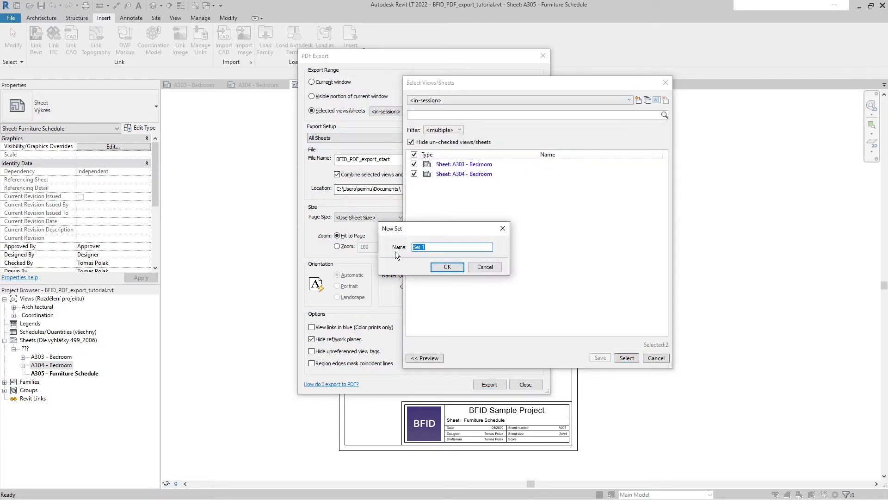
pyautogui.write('All Sheets')
pyautogui.click(447, 267)
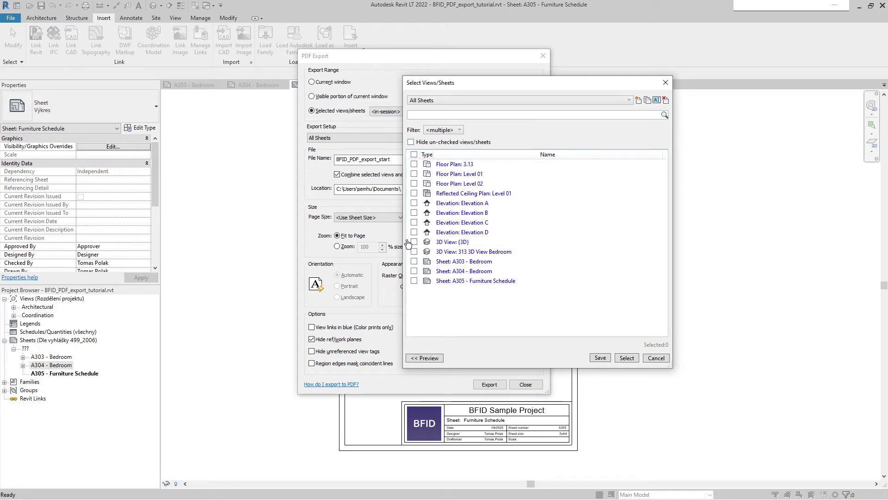
# - Add sheets A303, A304 and A305 to the All Sheets set, save it, and use it as the export selection
pyautogui.click(414, 261)
pyautogui.click(414, 271)
pyautogui.click(414, 281)
pyautogui.click(603, 355)
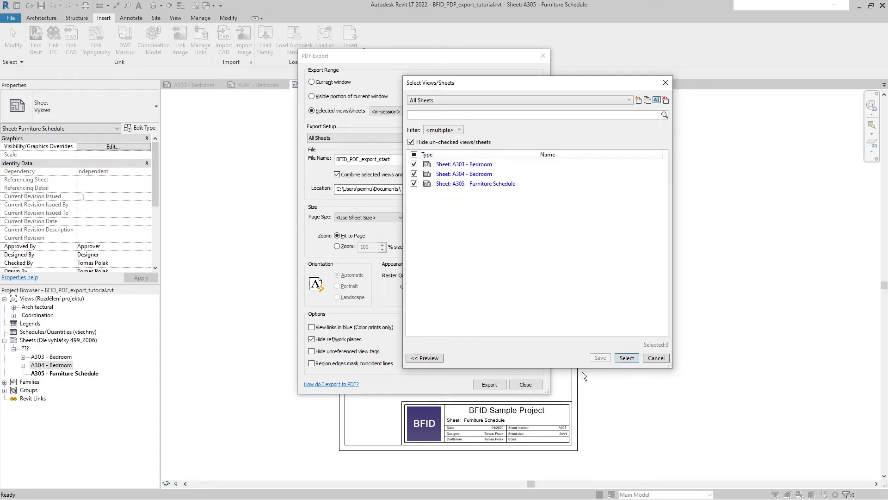
pyautogui.click(627, 358)
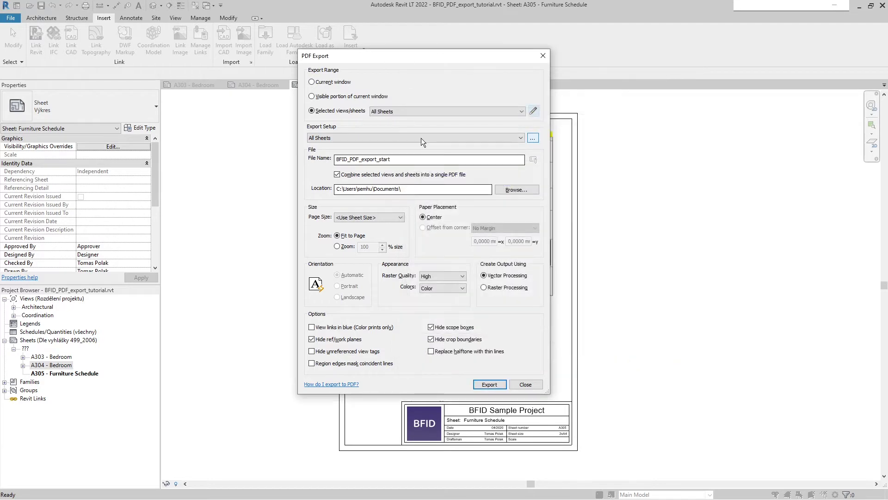
# - Open the All Sheets selection in a new selected views/sheets export and examine its list including the unchecked views
pyautogui.click(337, 110)
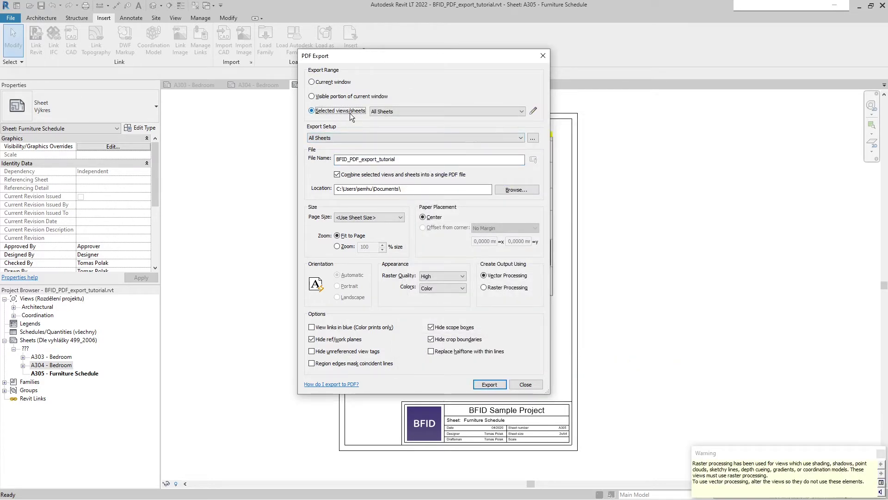
pyautogui.click(534, 111)
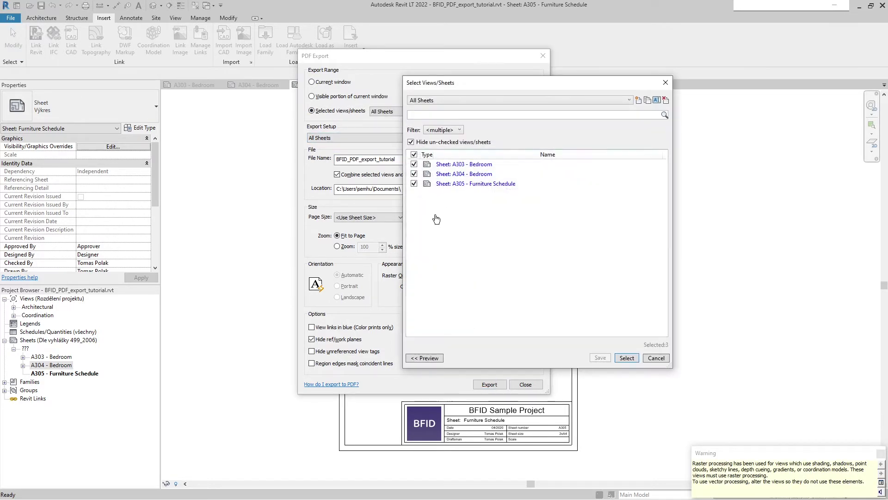
pyautogui.moveTo(487, 87); pyautogui.dragTo(467, 75)
pyautogui.click(391, 130)
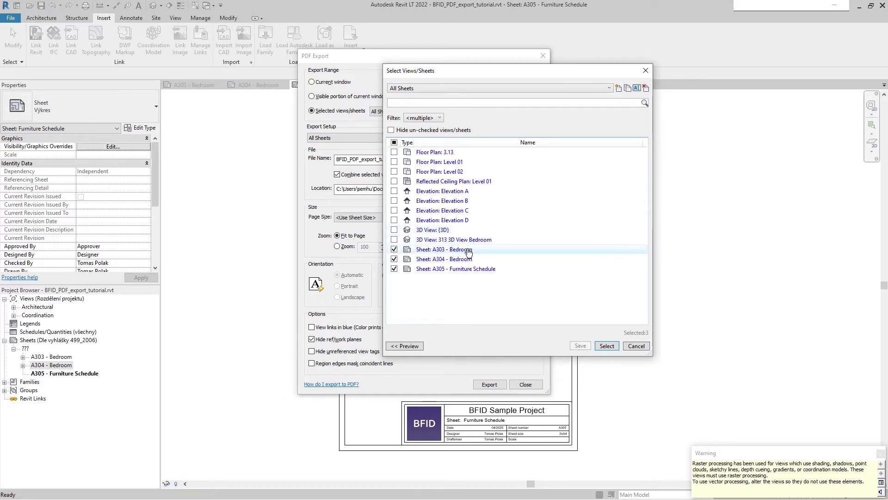
pyautogui.click(469, 234)
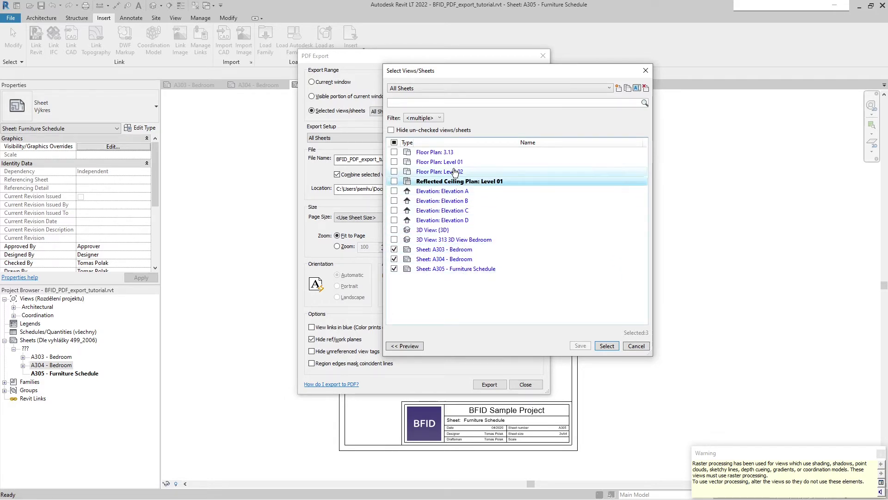
pyautogui.click(499, 192)
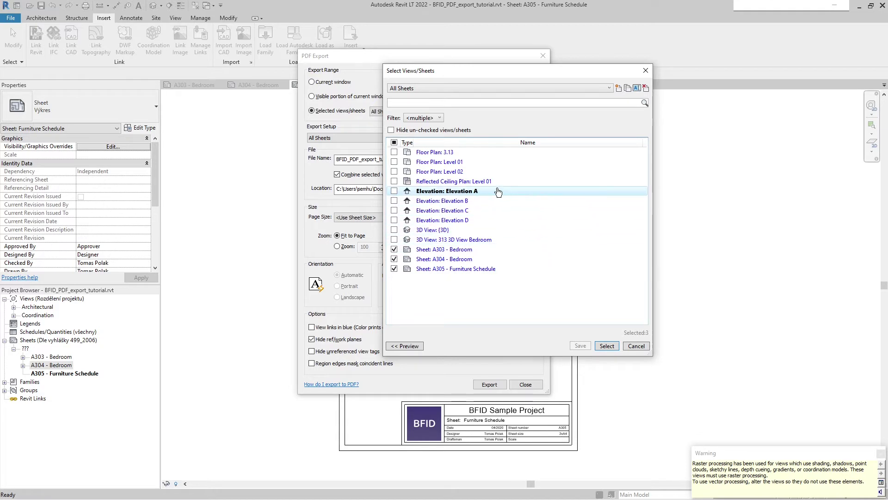
pyautogui.click(443, 172)
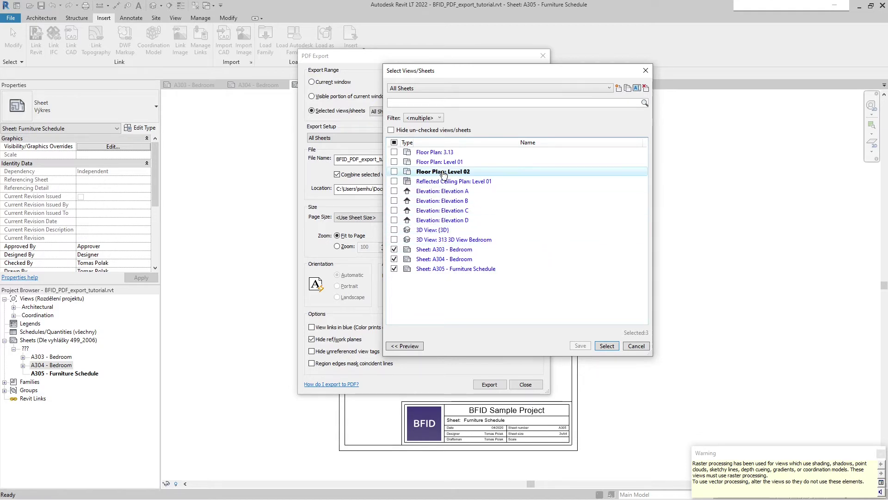
# - Try adding Floor Plan Level 02, Reflected Ceiling Plan Level 01, Elevations A to D and {3D} individually, then discard the changes and close the PDF export
pyautogui.click(394, 172)
pyautogui.click(394, 181)
pyautogui.click(395, 191)
pyautogui.click(394, 200)
pyautogui.click(394, 210)
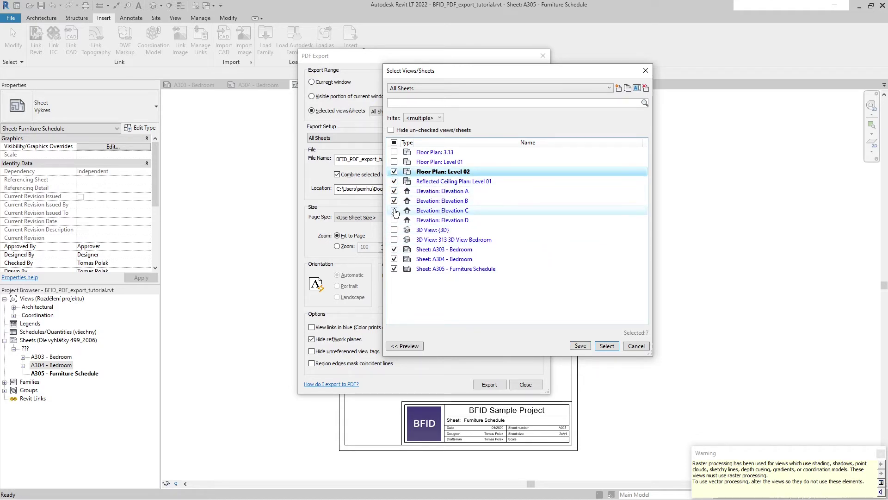
pyautogui.click(394, 230)
pyautogui.click(394, 220)
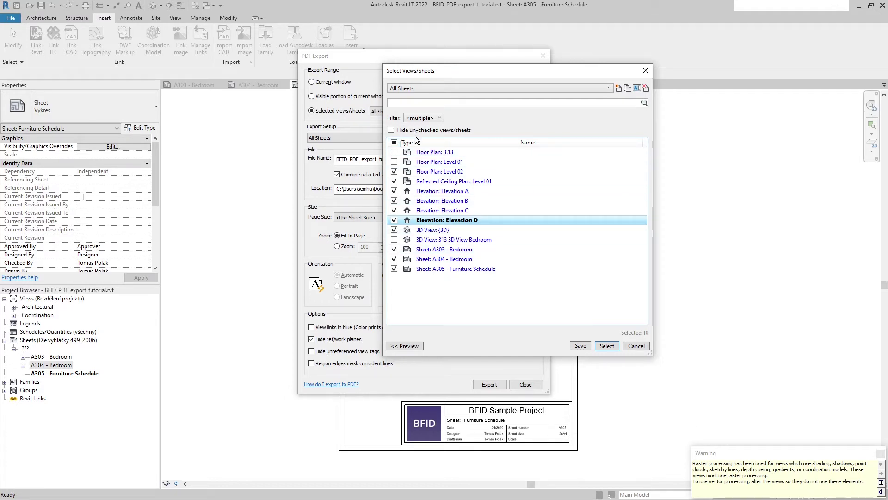
pyautogui.click(637, 346)
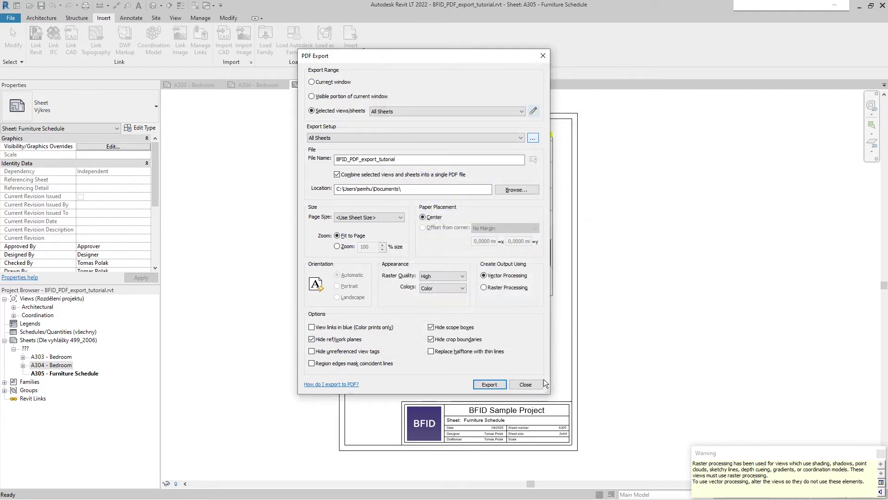
pyautogui.click(534, 385)
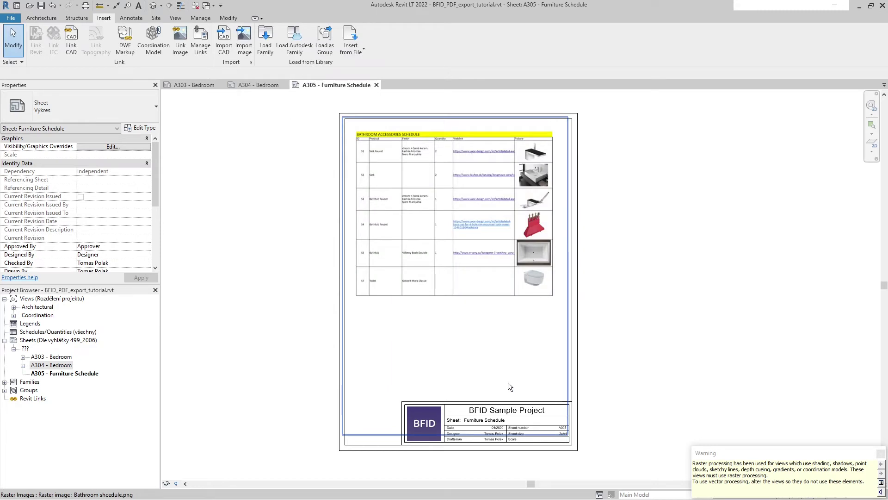
# - Open the All Sheets set from the Print settings and include all 3D views, elevations, floor plans and the reflected ceiling plan at once
pyautogui.click(8, 19)
pyautogui.moveTo(23, 184)
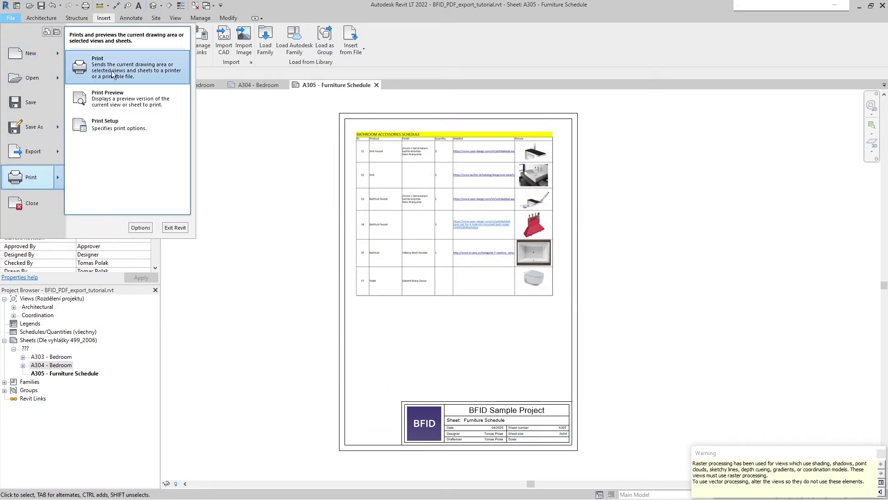
pyautogui.click(125, 83)
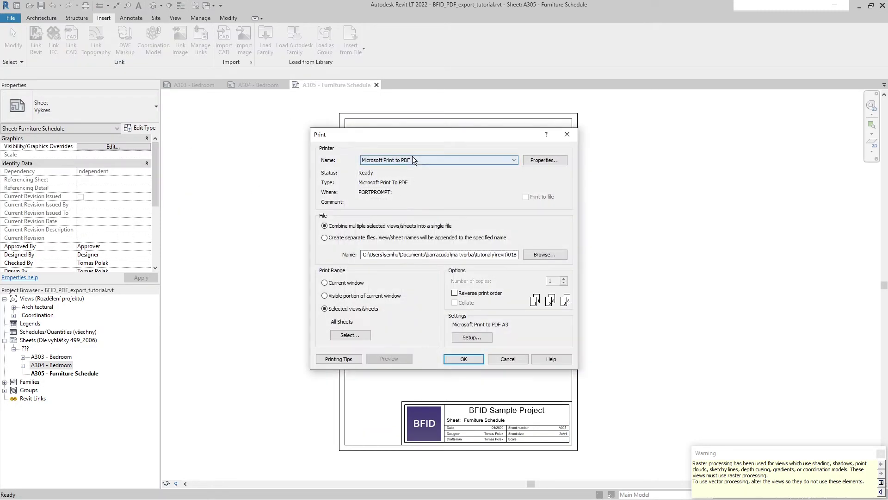
pyautogui.click(433, 254)
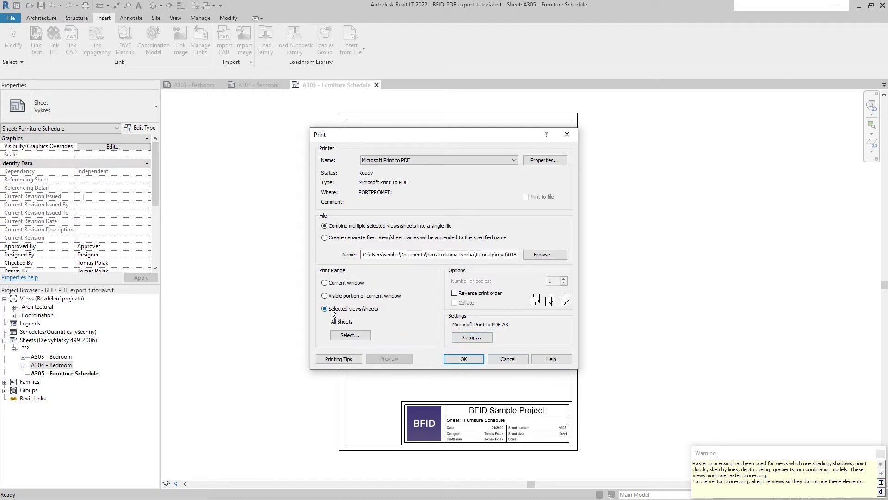
pyautogui.click(346, 334)
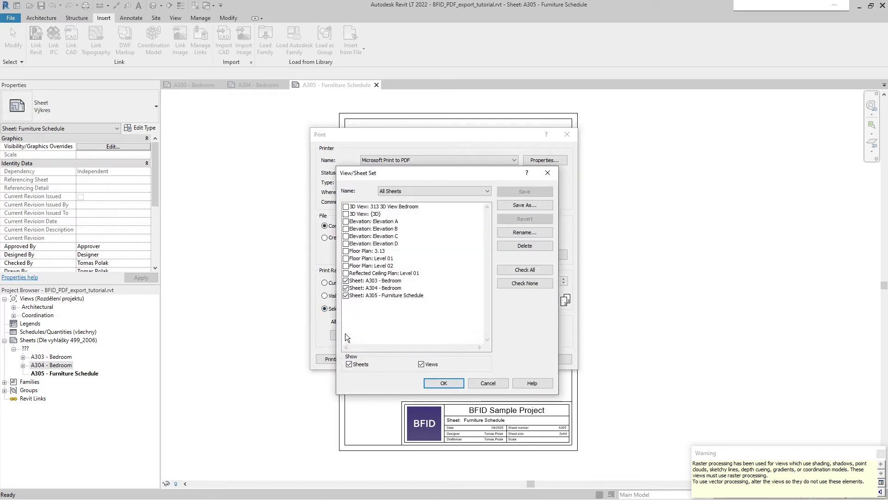
pyautogui.click(360, 274)
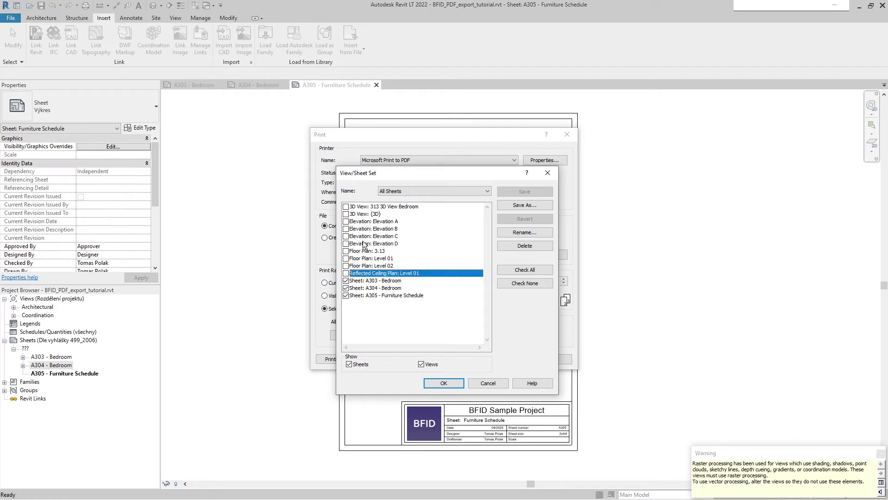
pyautogui.keyDown('shift'); pyautogui.click(363, 207); pyautogui.keyUp('shift')
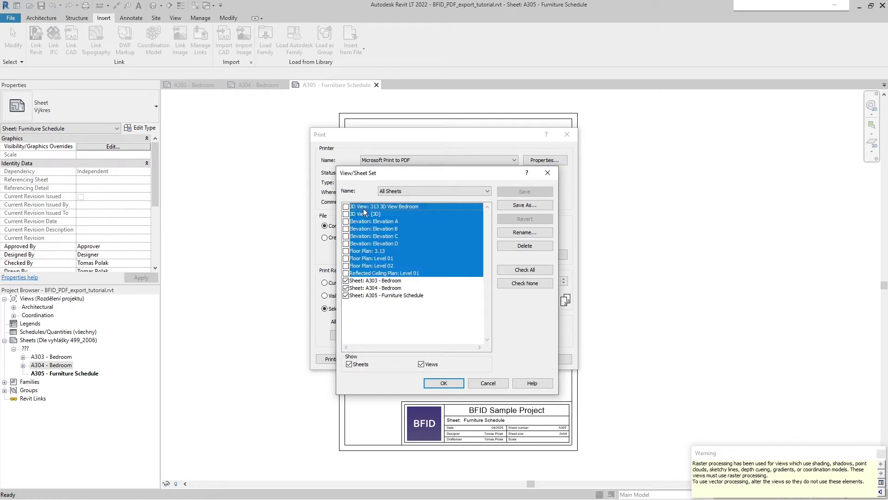
pyautogui.click(345, 273)
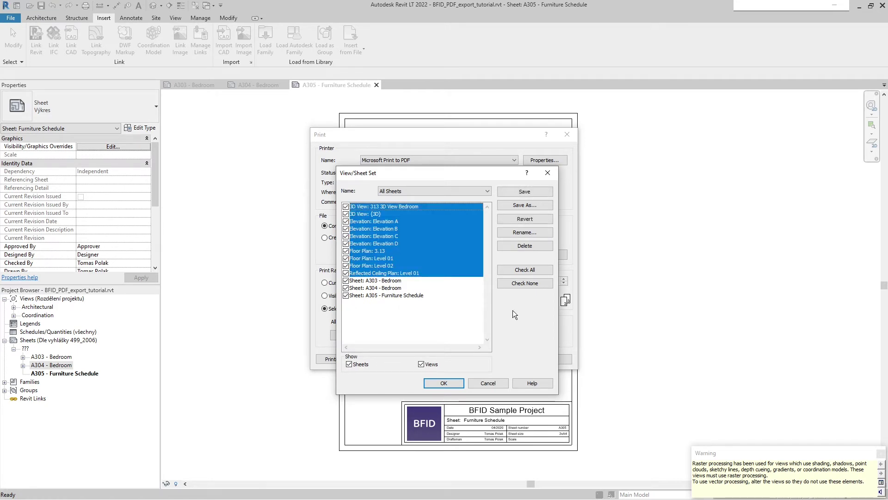
# - Save the full selection as a new set named All Sheets and Vievs and leave the Print settings without printing
pyautogui.click(523, 206)
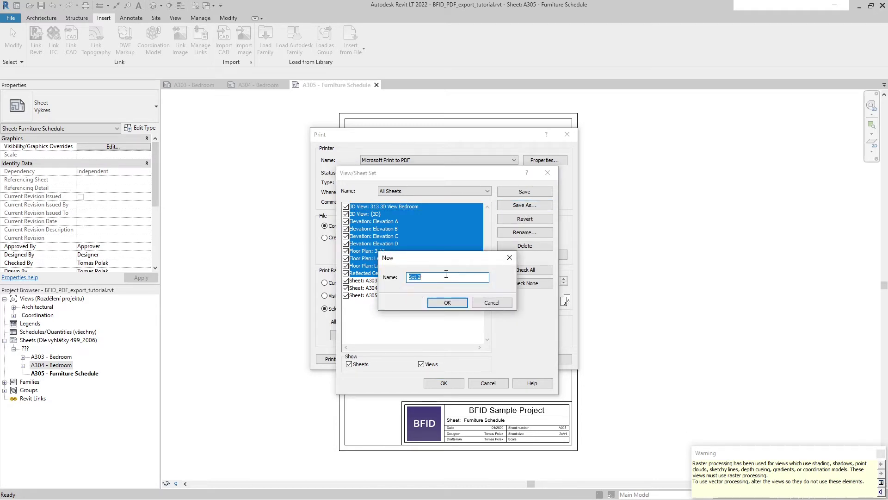
pyautogui.write('All Sheets and Vievs')
pyautogui.click(454, 298)
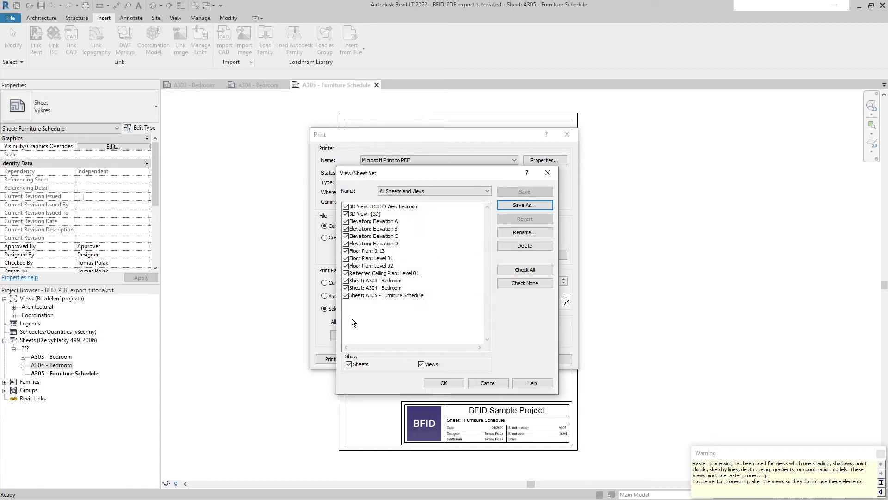
pyautogui.click(444, 383)
pyautogui.click(508, 359)
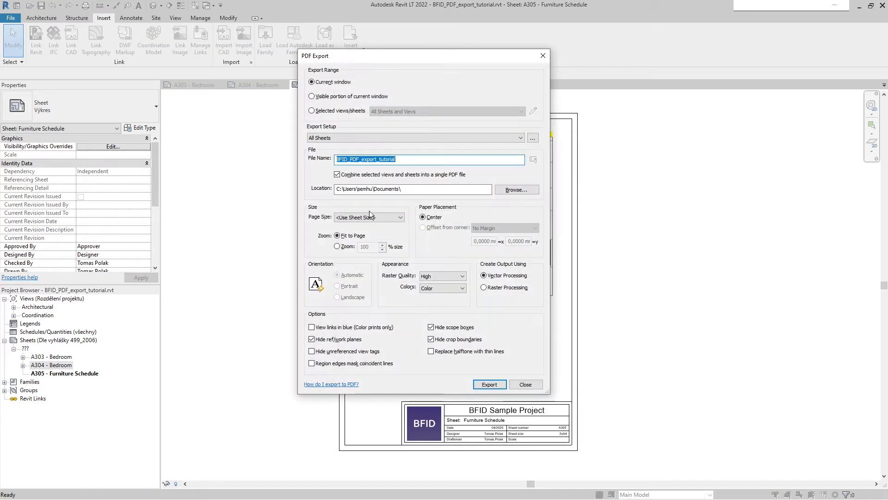
# - Set the PDF export range to selected views/sheets using the All Sheets and Vievs set
pyautogui.click(326, 111)
pyautogui.click(458, 112)
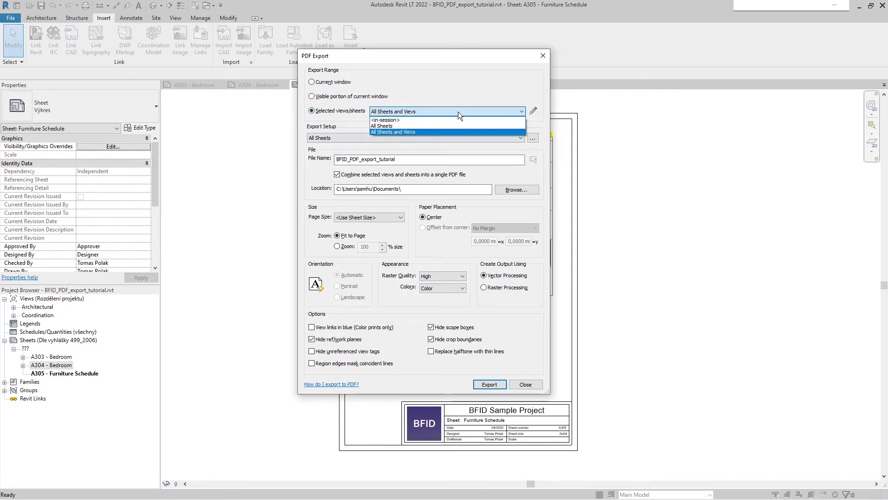
pyautogui.click(401, 133)
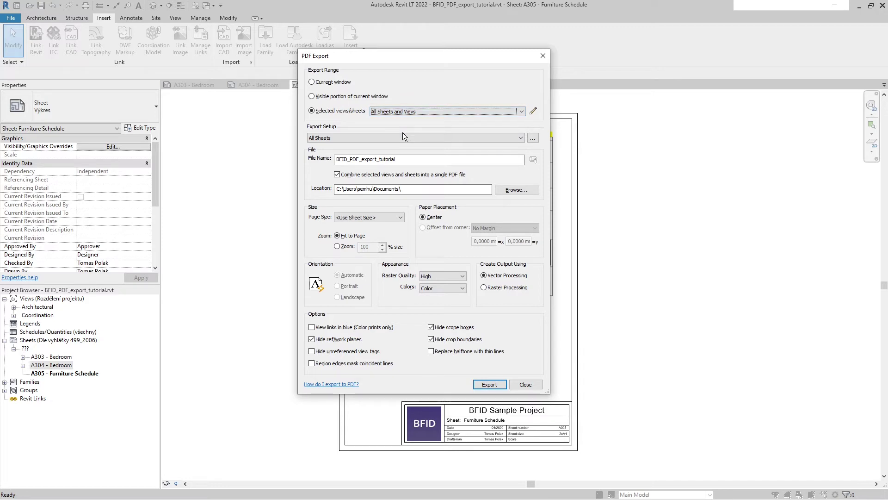
# - Open the All Sheets and Vievs list, try excluding Elevations A, B and C, and discard the changes
pyautogui.click(533, 110)
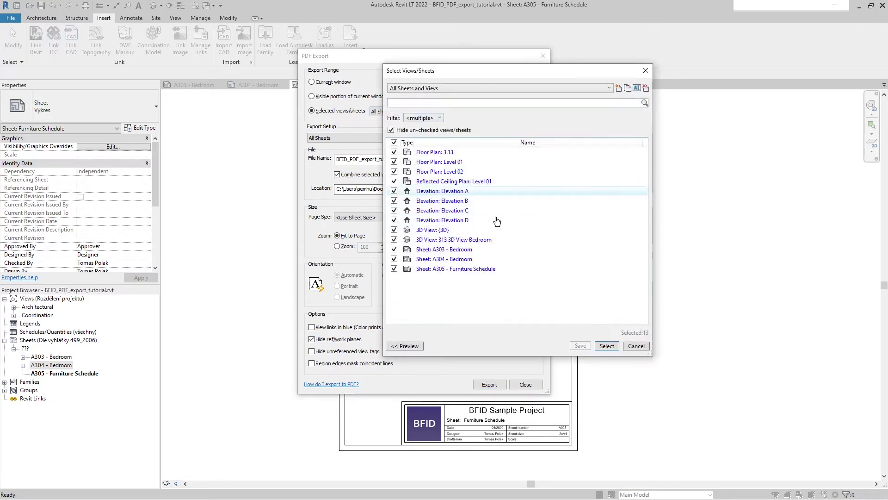
pyautogui.click(444, 211)
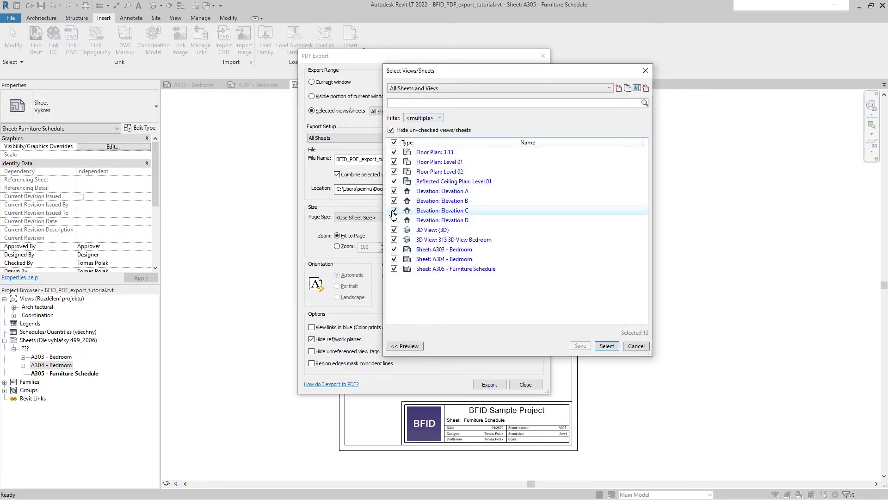
pyautogui.click(394, 210)
pyautogui.click(394, 200)
pyautogui.click(394, 191)
pyautogui.click(641, 347)
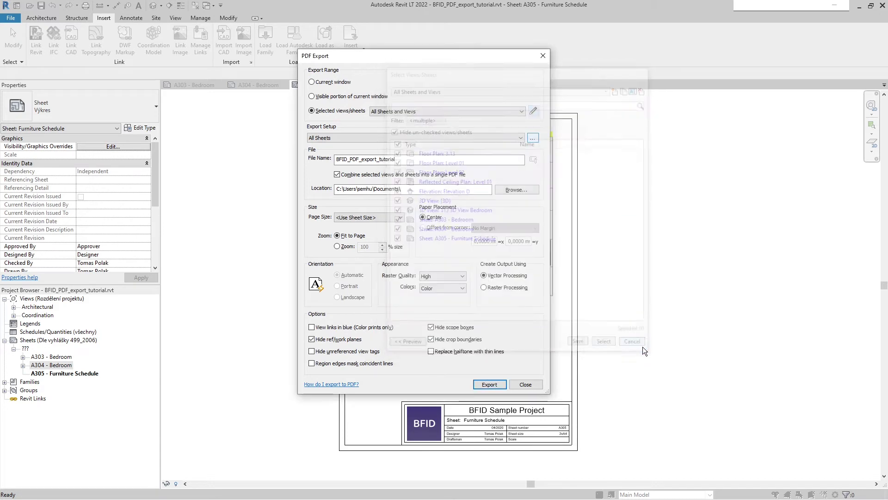
# - Export the All Sheets and Vievs set to a combined PDF and look through the pages of the exported file
pyautogui.click(489, 385)
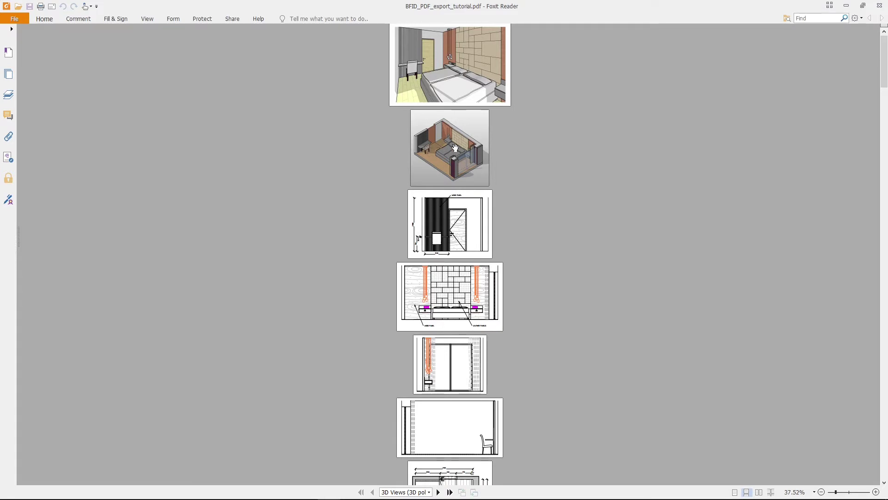
pyautogui.scroll(-10, 455, 152)
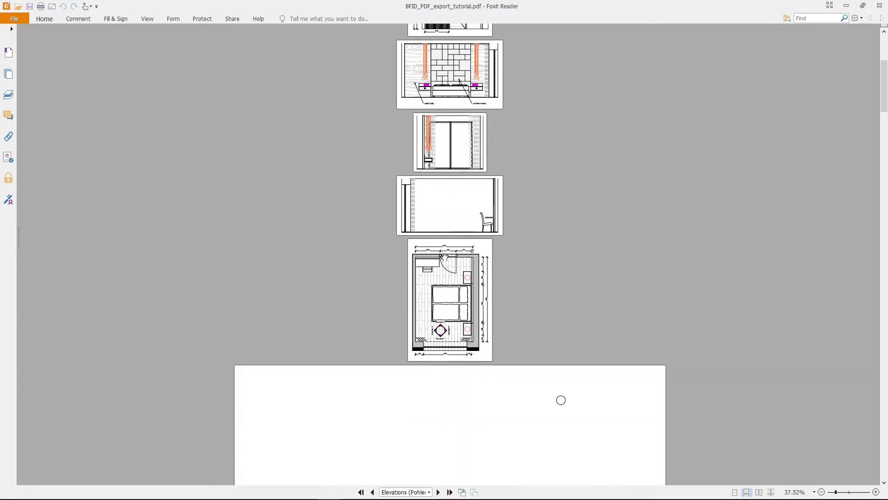
pyautogui.scroll(-10, 462, 289)
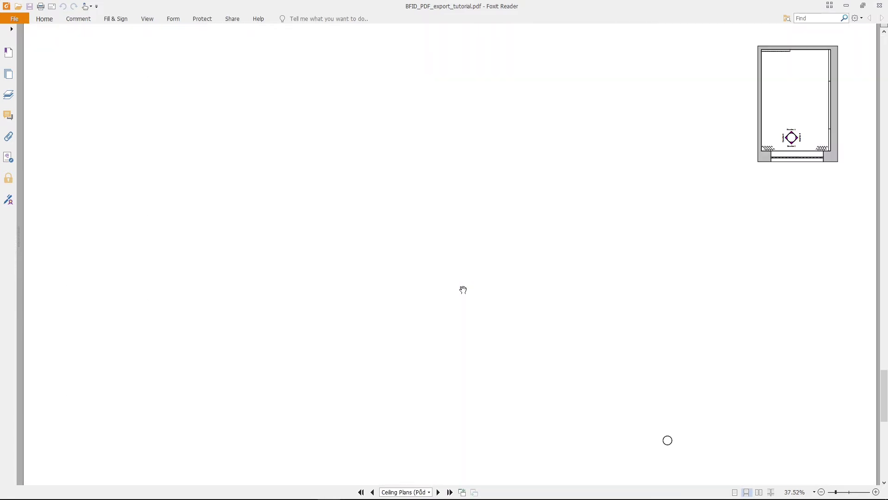
pyautogui.scroll(-10, 463, 290)
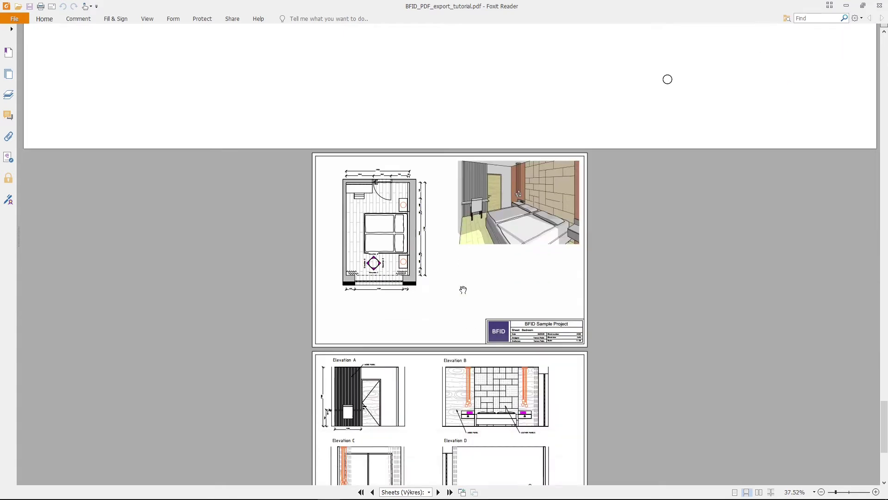
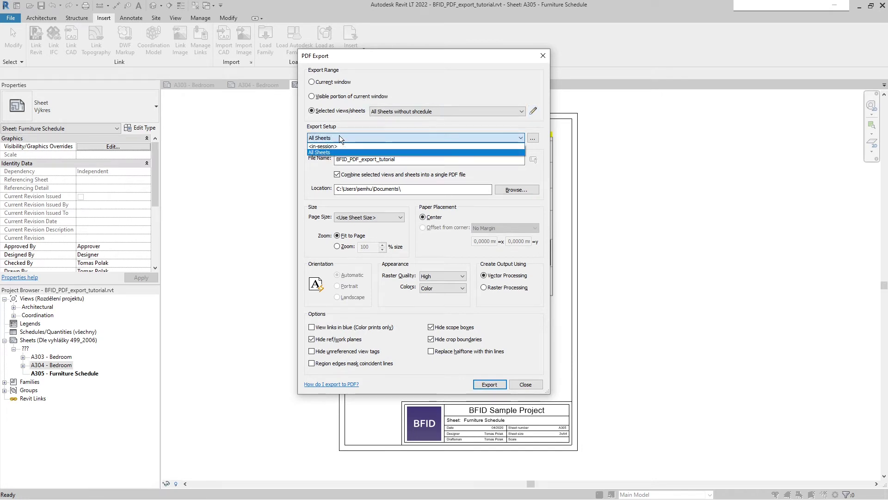
# - Export the All Sheets set to PDF with the All Sheets setup, replacing the existing BFID_PDF_export_tutorial.pdf
pyautogui.click(332, 129)
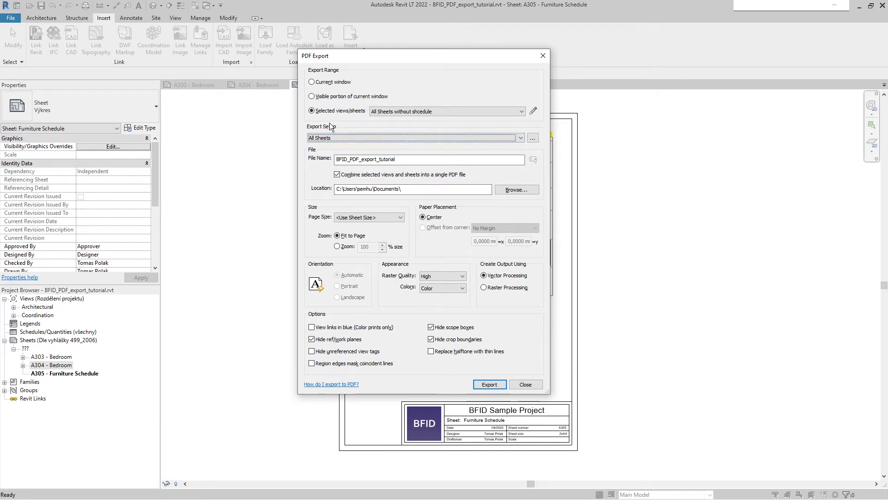
pyautogui.click(404, 112)
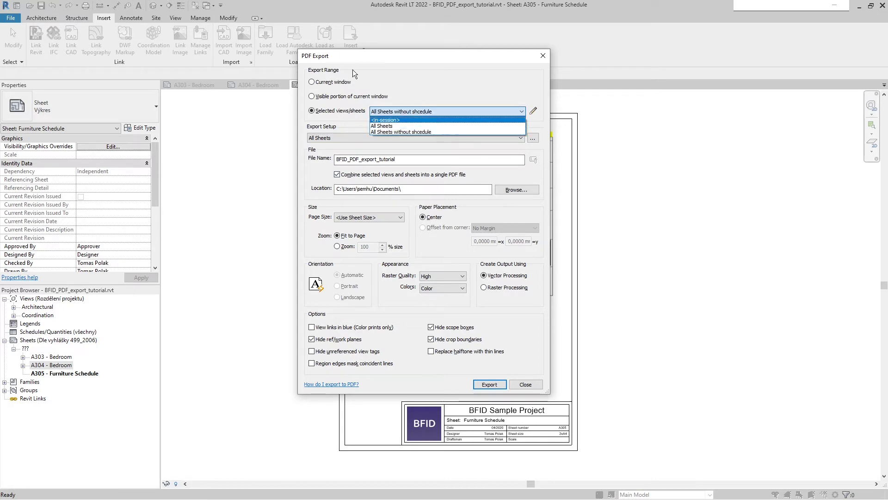
pyautogui.click(390, 126)
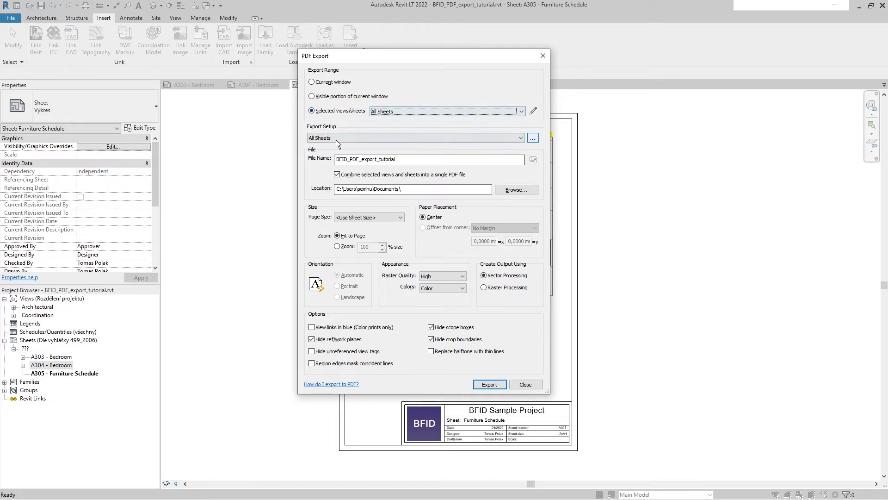
pyautogui.click(490, 385)
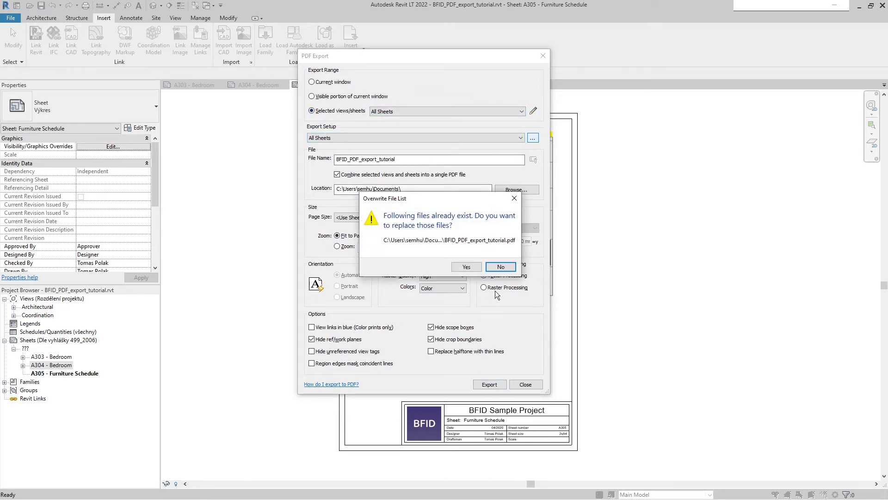
pyautogui.click(465, 268)
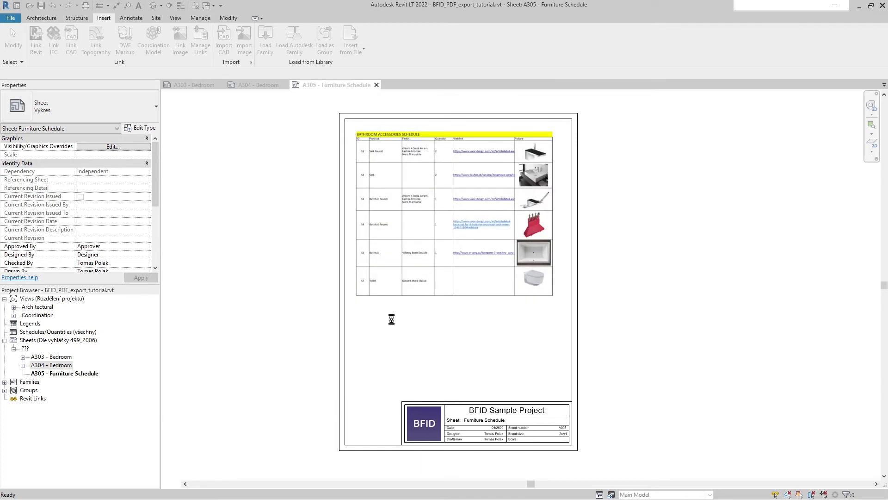
# - Open BFID_PDF_export_tutorial.pdf from the Documents folder, review its sheets, close it and return to Revit
pyautogui.hotkey('alt', 'Tab')
pyautogui.hotkey('alt', 'Tab')
pyautogui.hotkey('alt', 'Tab')
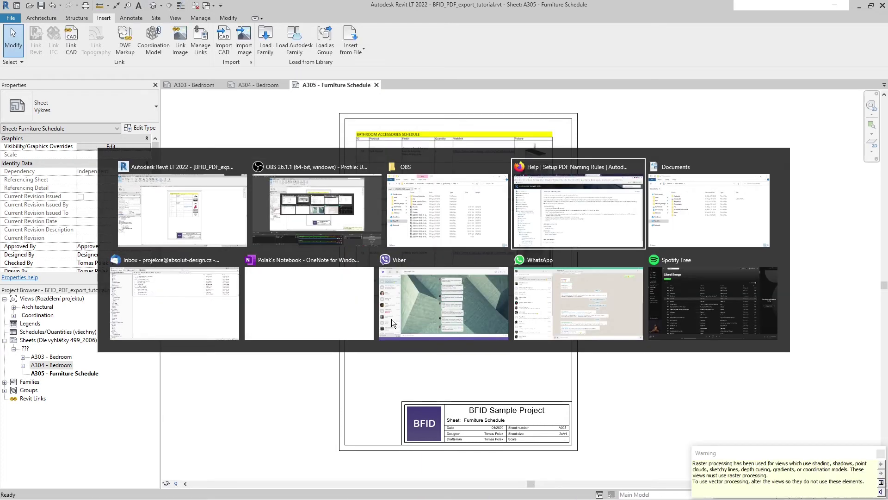
pyautogui.hotkey('alt', 'Tab')
pyautogui.click(274, 279)
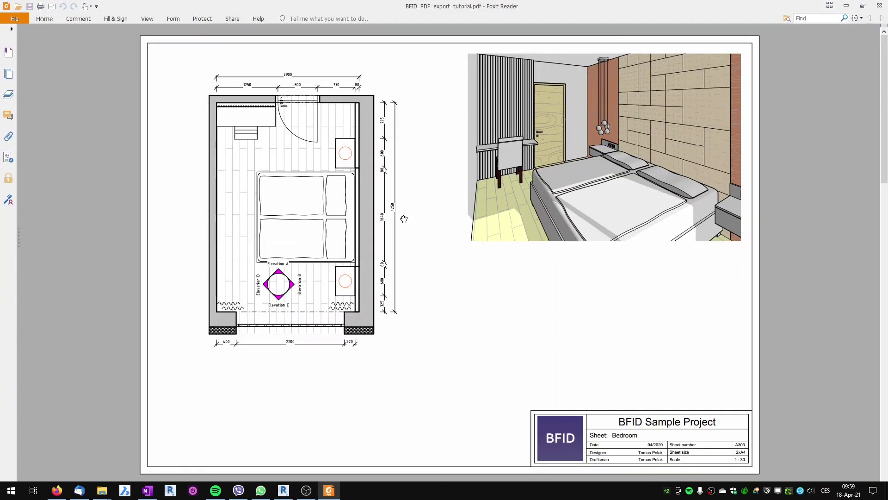
pyautogui.scroll(-2, 416, 225)
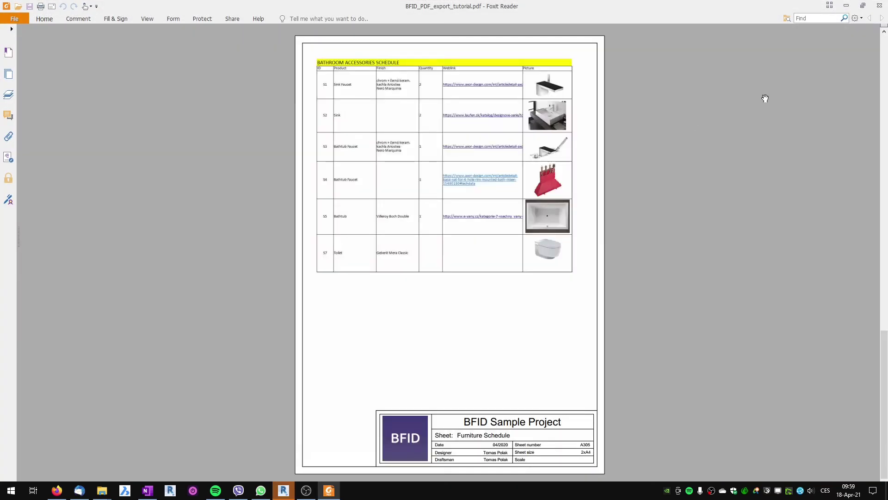
pyautogui.click(879, 5)
pyautogui.hotkey('alt', 'Tab')
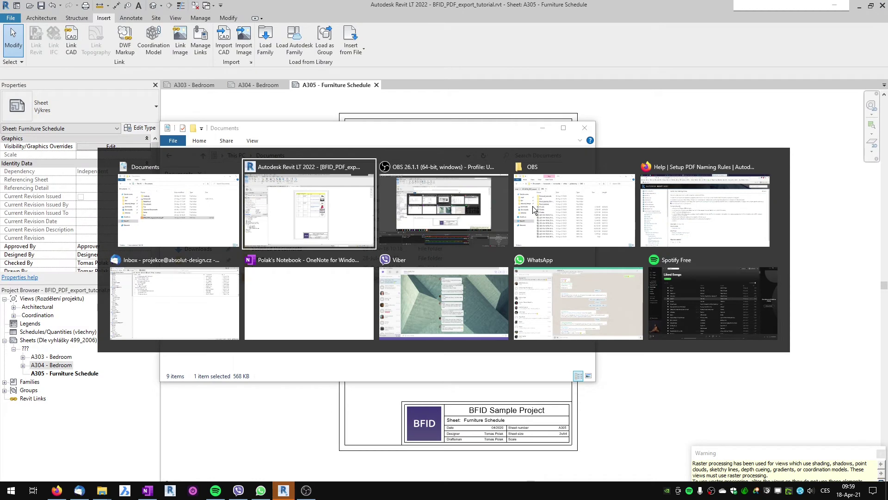
pyautogui.press('Escape')
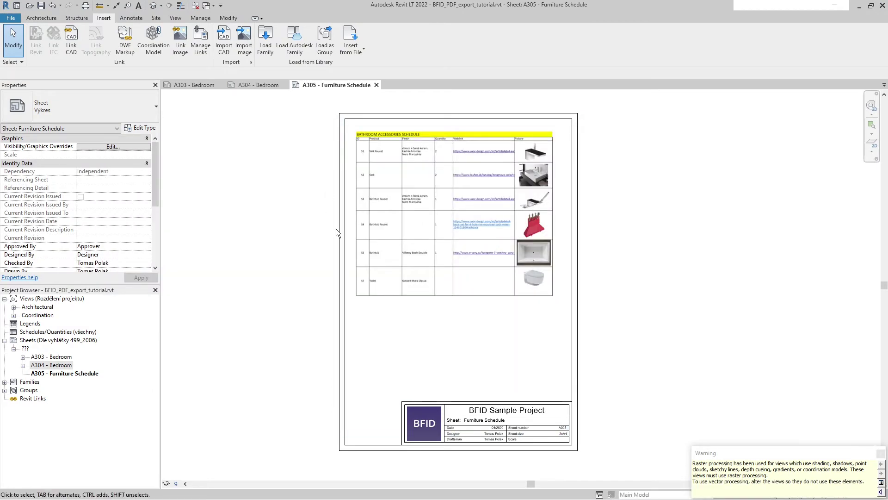
# - Export the All Sheets without shcedule set to a combined PDF named BFID_PDF_export_tutorial_WO_schedule
pyautogui.hotkey('ctrl', 'p')
pyautogui.click(335, 110)
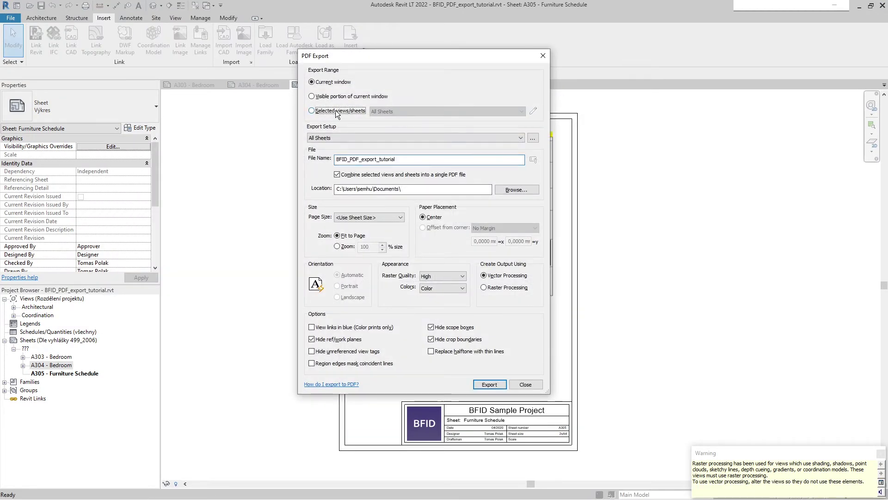
pyautogui.click(409, 111)
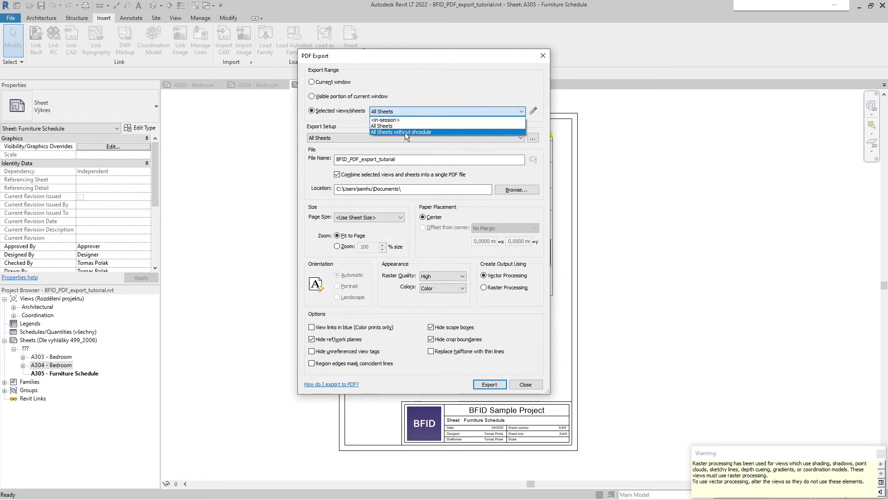
pyautogui.click(405, 132)
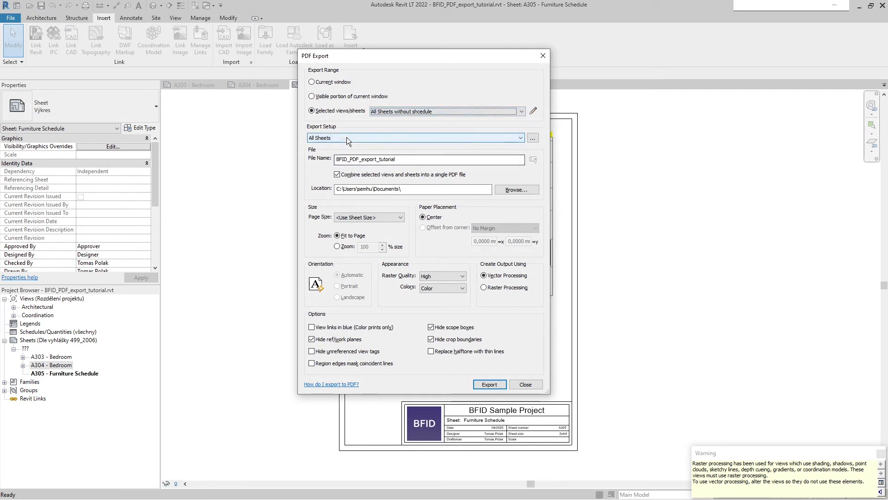
pyautogui.click(419, 162)
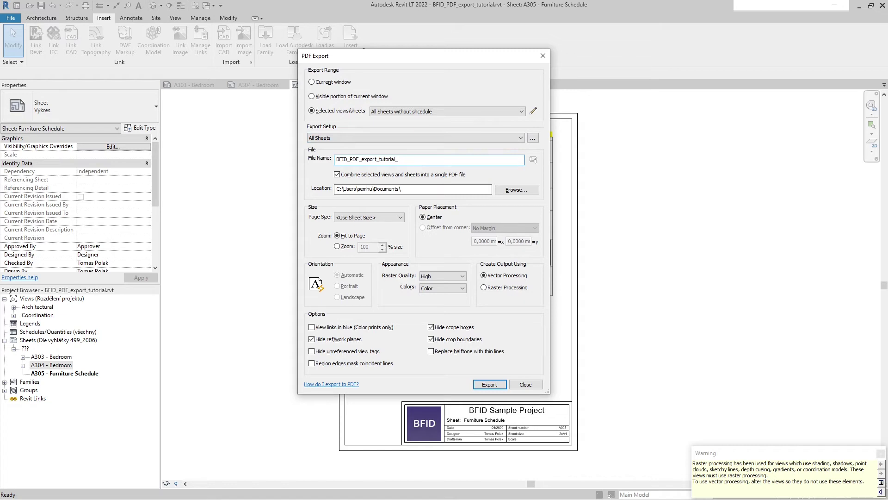
pyautogui.write('_WO')
pyautogui.press('Return')
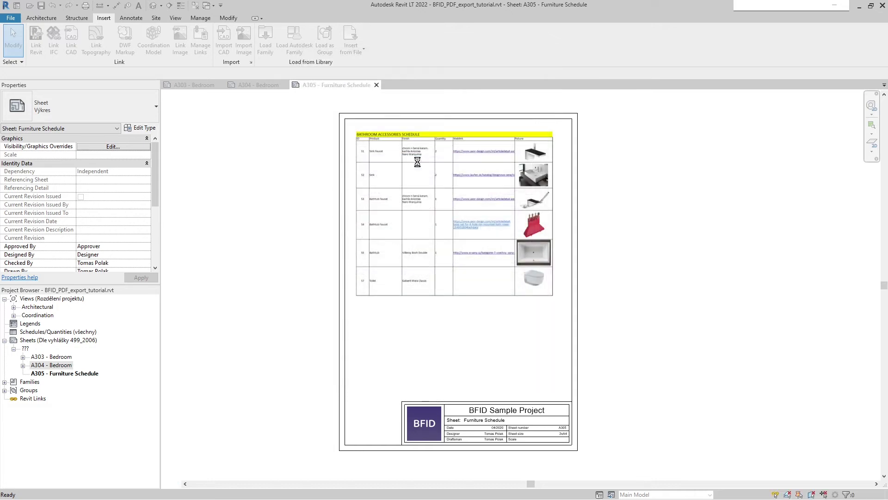
# - Open BFID_PDF_export_tutorial_WO_schedule.pdf from the Documents folder, check its pages, close it and return to Revit
pyautogui.hotkey('alt', 'Tab')
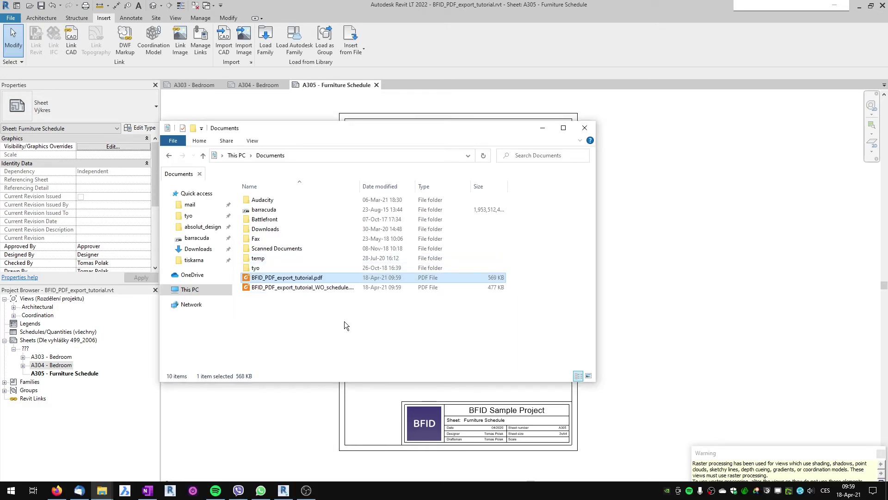
pyautogui.doubleClick(296, 289)
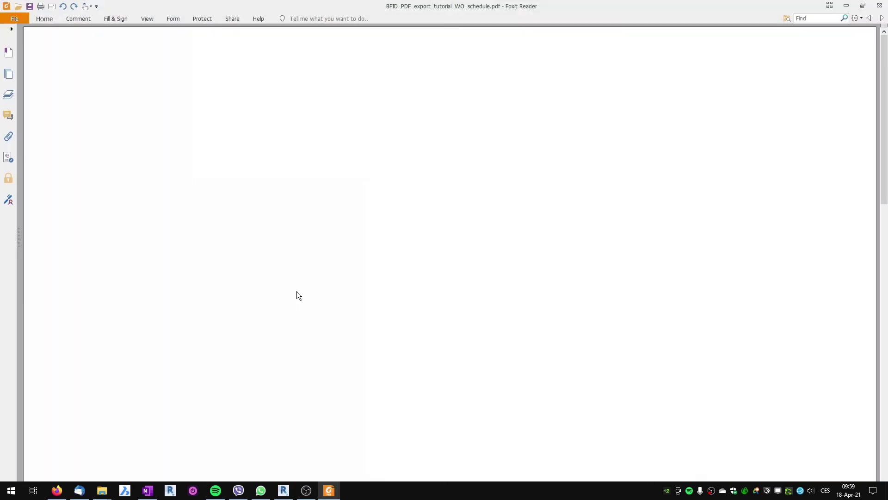
pyautogui.scroll(-15, 418, 263)
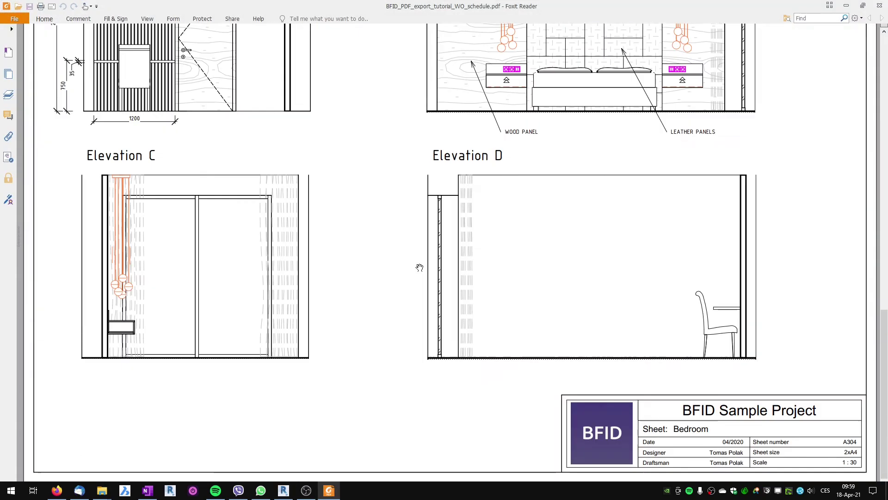
pyautogui.click(880, 5)
pyautogui.hotkey('alt', 'Tab')
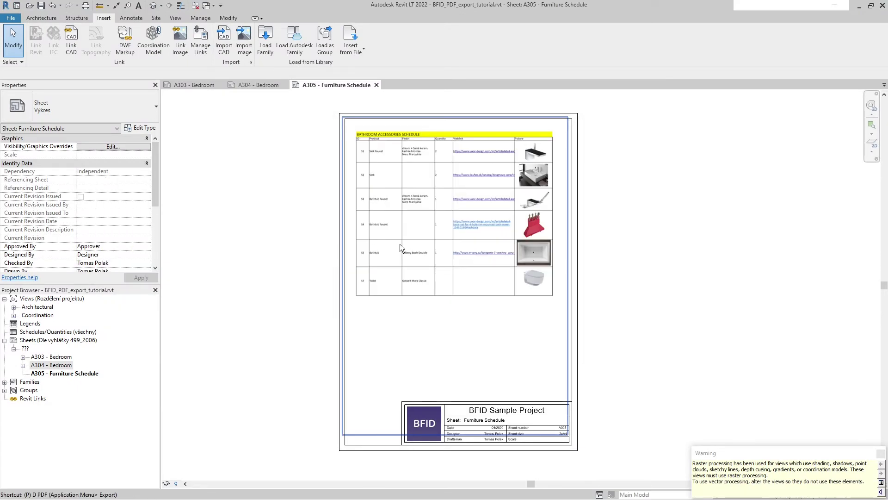
# - Export the All Sheets set as separate PDF files by turning off combining the views and sheets into a single file
pyautogui.press('d')
pyautogui.click(414, 161)
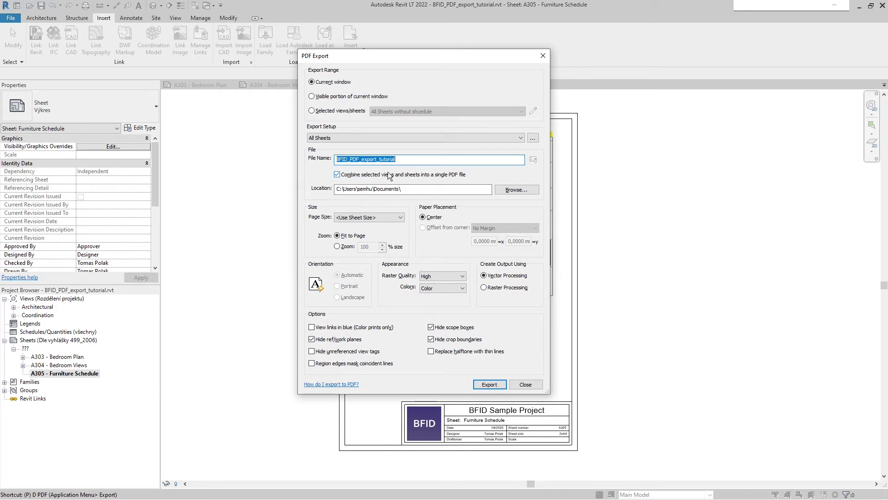
pyautogui.click(338, 176)
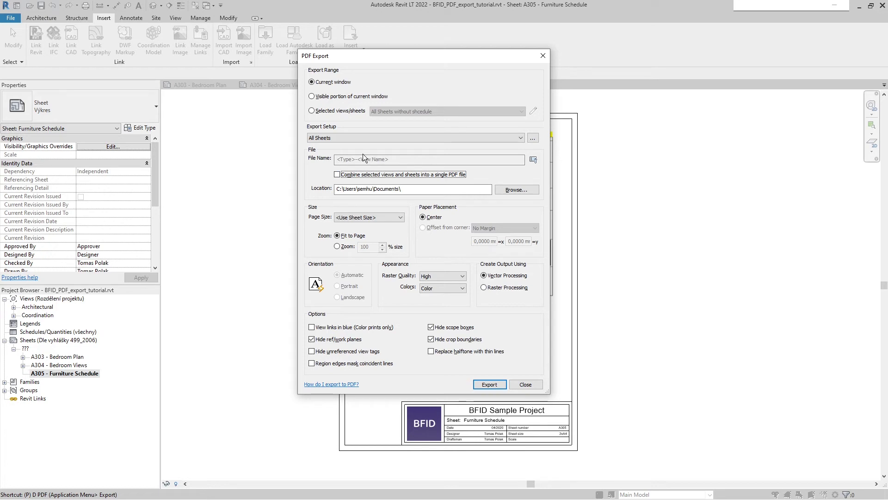
pyautogui.click(312, 111)
pyautogui.click(398, 113)
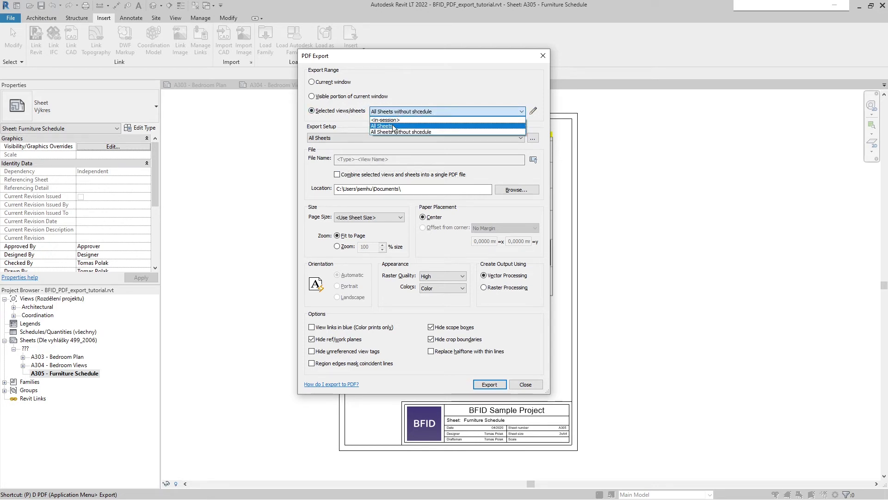
pyautogui.click(394, 126)
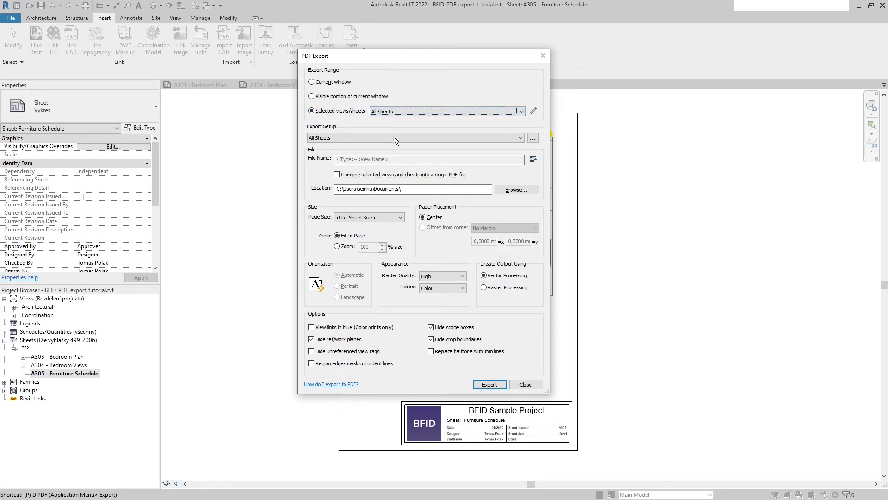
pyautogui.click(484, 385)
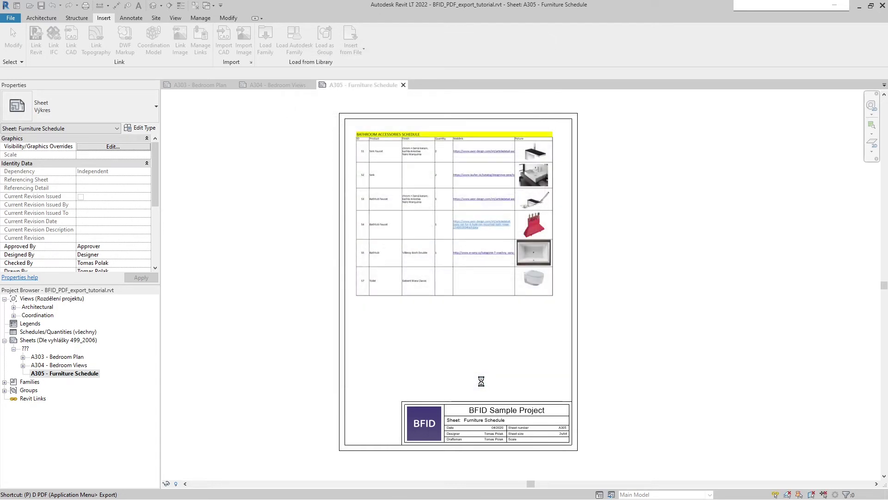
# - Switch to the Documents folder to examine the separately exported sheet PDFs
pyautogui.hotkey('alt', 'Tab')
pyautogui.hotkey('alt', 'Tab')
pyautogui.hotkey('alt', 'Tab')
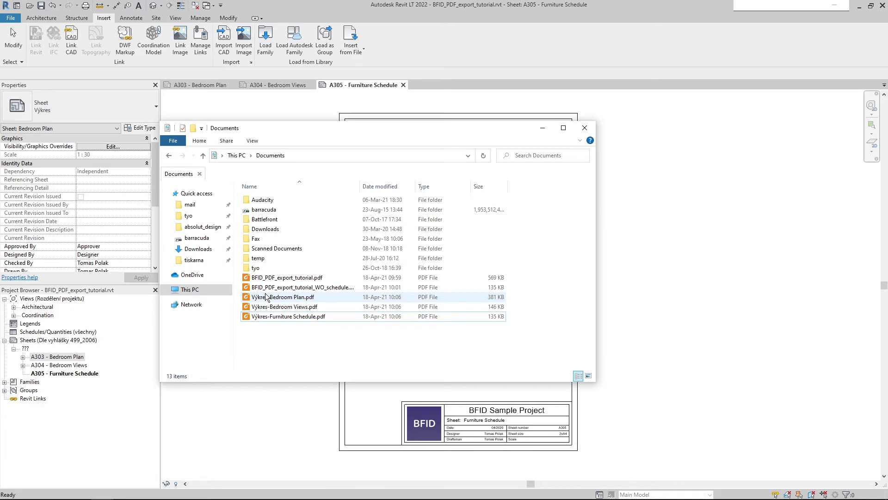
# - Open Výkres-Bedroom Plan.pdf and Výkres-Furniture Schedule.pdf from the Documents folder to check their sheets, closing each one
pyautogui.doubleClick(267, 297)
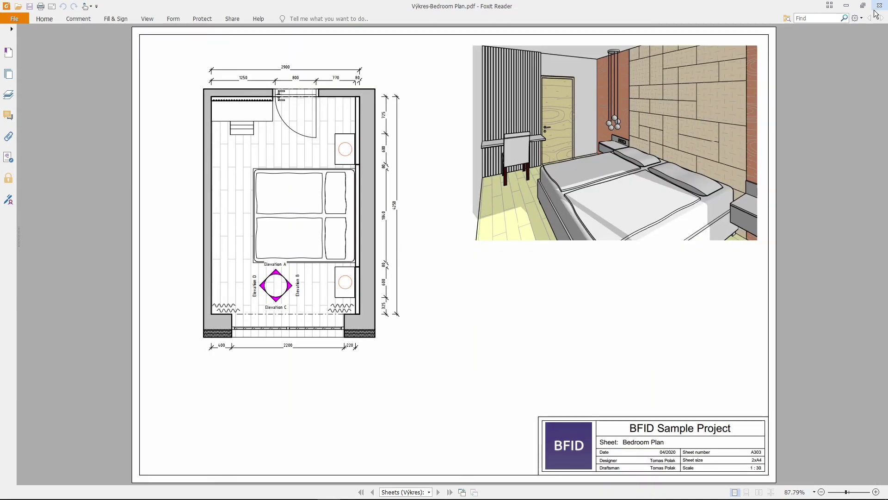
pyautogui.click(880, 5)
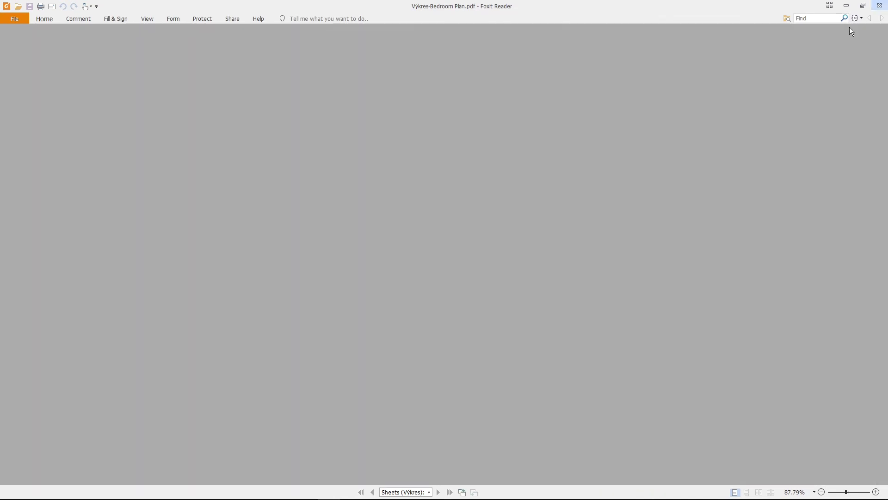
pyautogui.click(267, 316)
pyautogui.doubleClick(268, 316)
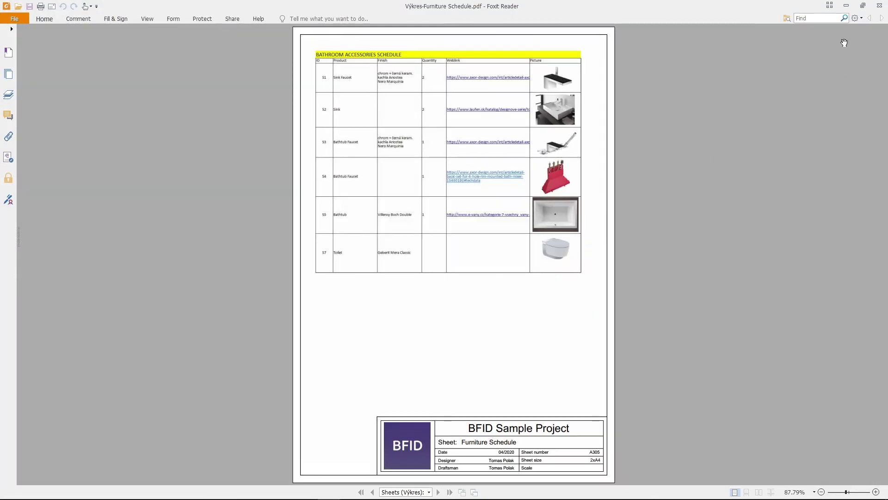
pyautogui.click(880, 6)
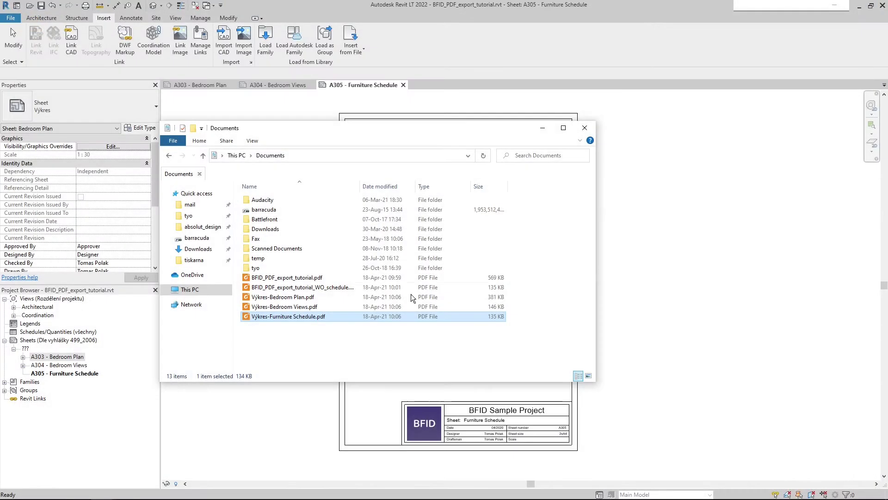
pyautogui.click(260, 298)
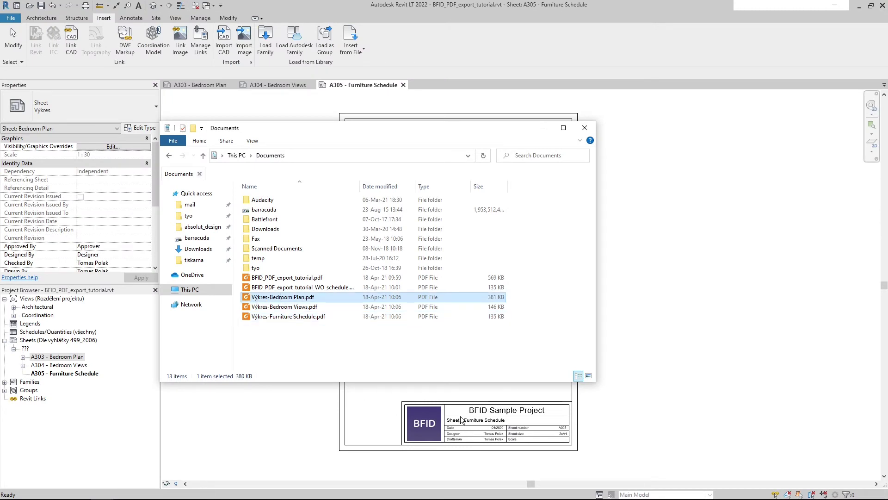
# - Return to Revit, start a PDF export of the selected views/sheets set All Sheets, and remove Type from the file naming rule
pyautogui.click(457, 9)
pyautogui.press('p')
pyautogui.press('d')
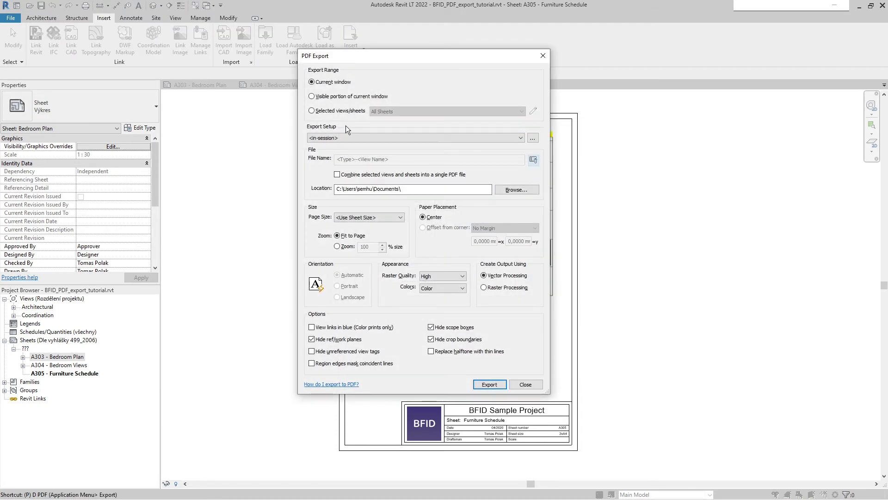
pyautogui.click(322, 111)
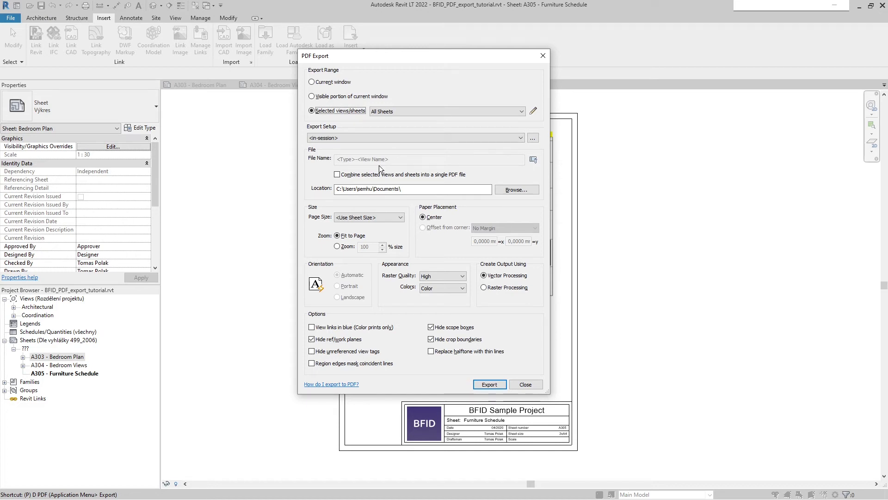
pyautogui.click(534, 160)
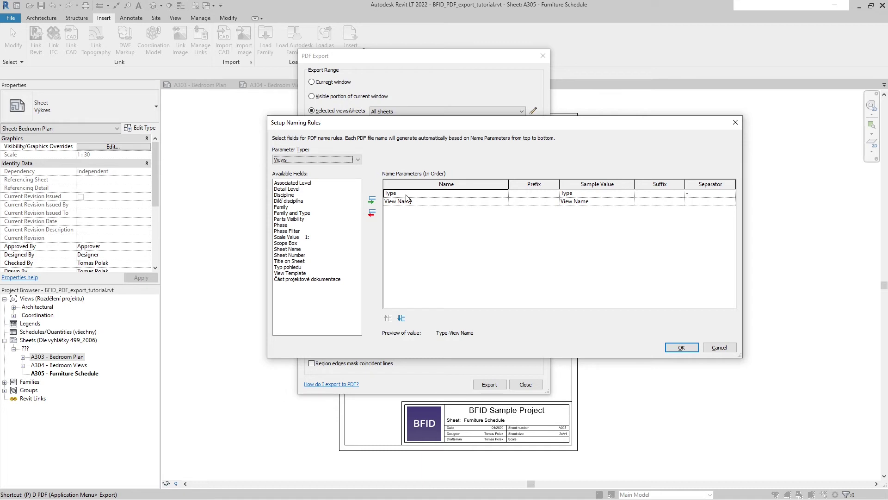
pyautogui.click(372, 214)
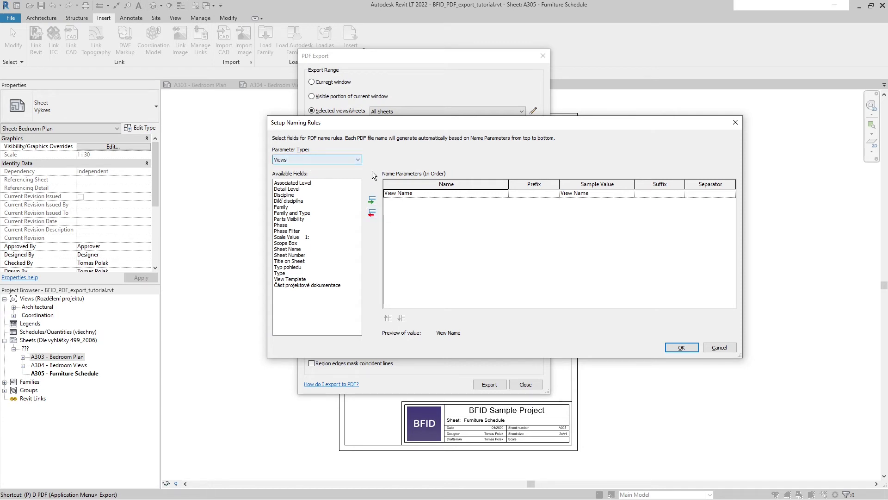
# - Add Project Name from the Project Information parameters to the naming rule and place it before View Name
pyautogui.click(320, 159)
pyautogui.click(294, 180)
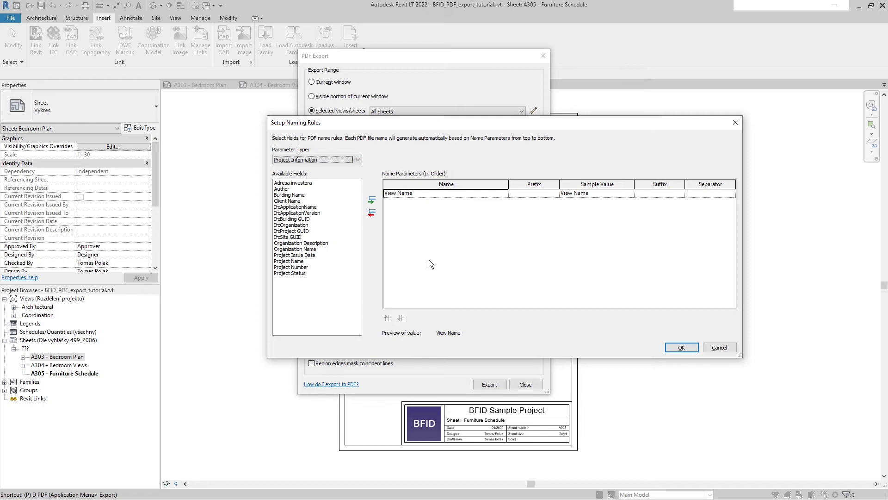
pyautogui.click(283, 261)
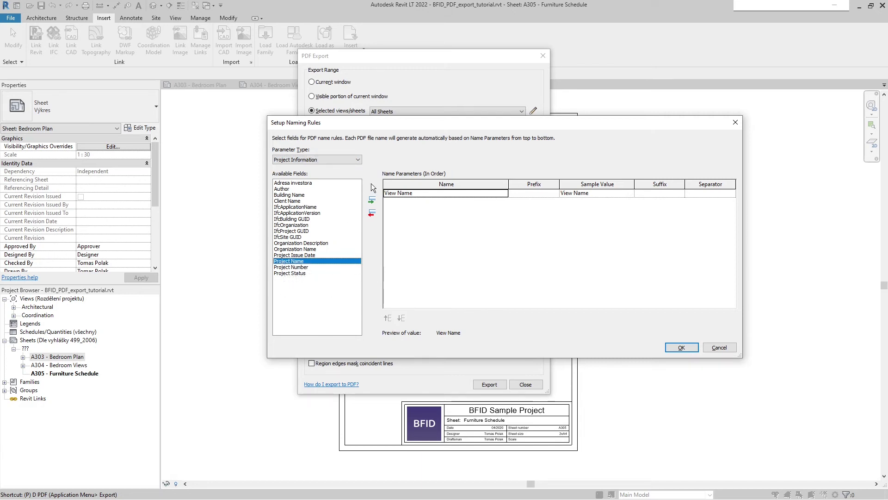
pyautogui.click(372, 202)
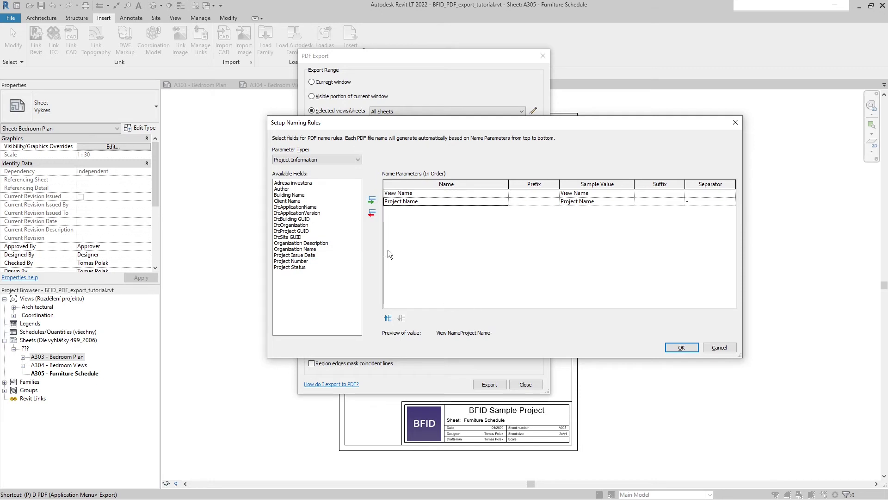
pyautogui.click(390, 318)
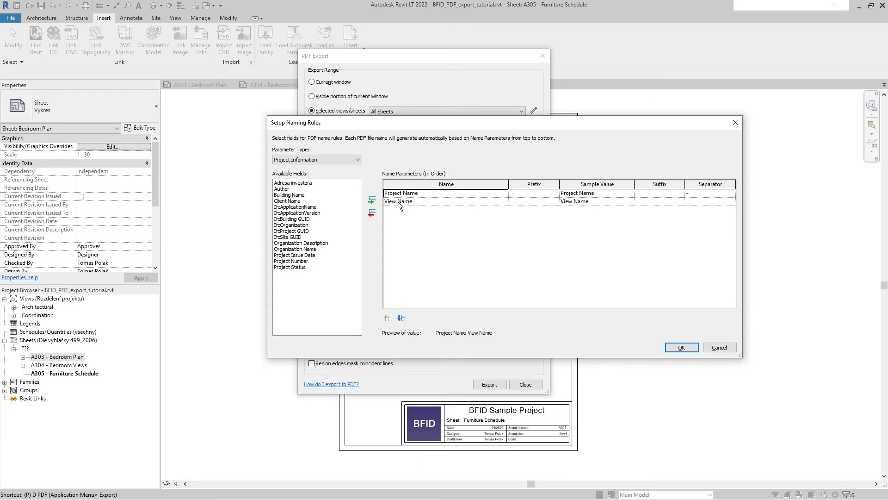
# - Add Sheet Number from the Views parameters between Project Name and View Name, and accept the naming rule
pyautogui.click(304, 162)
pyautogui.click(297, 165)
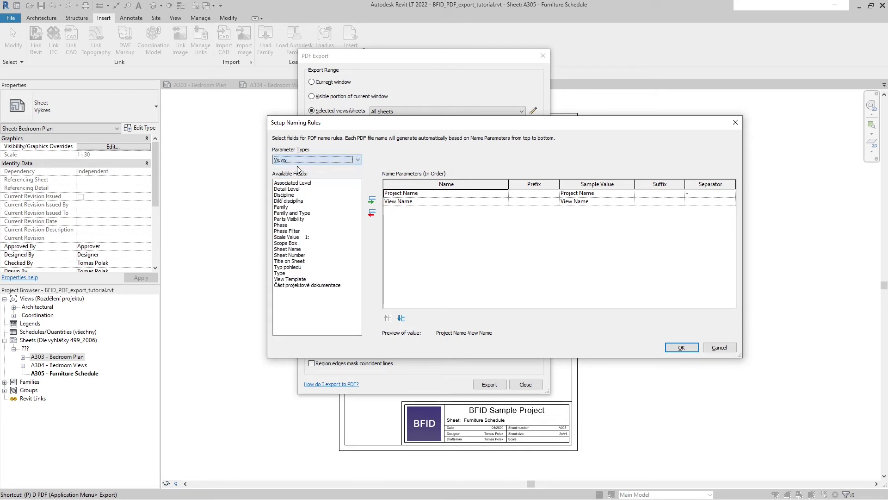
pyautogui.click(292, 256)
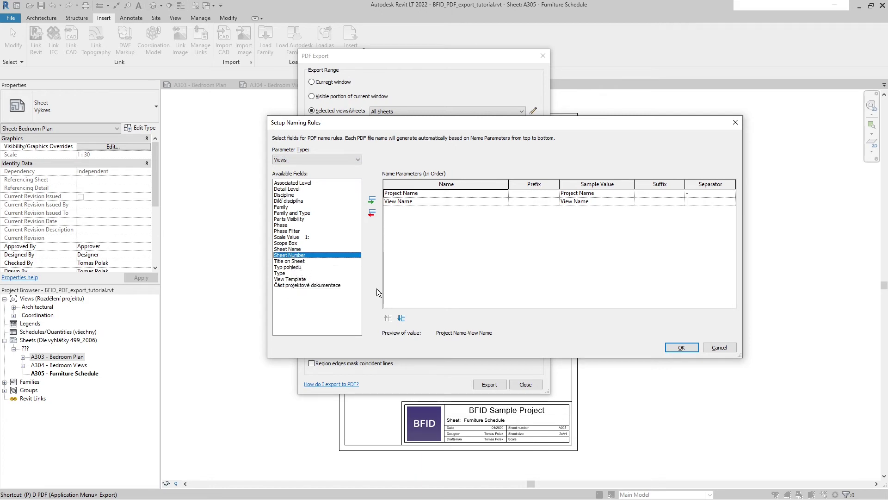
pyautogui.click(372, 200)
pyautogui.click(388, 318)
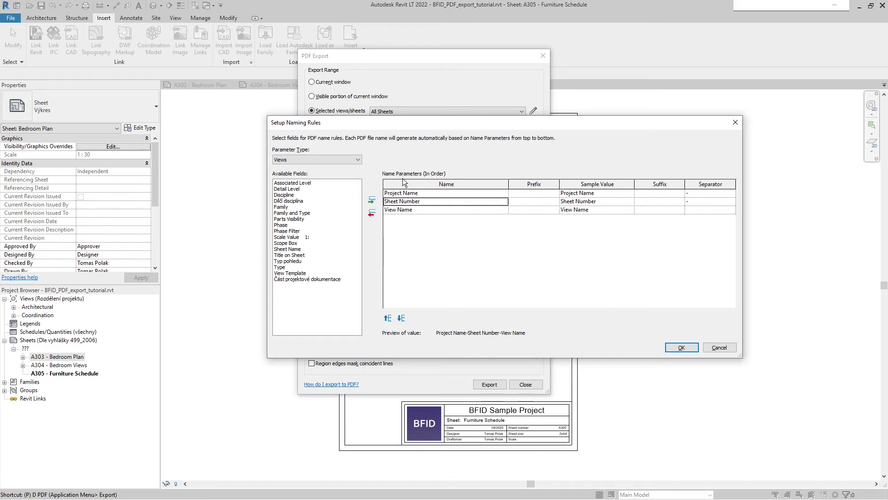
pyautogui.click(682, 347)
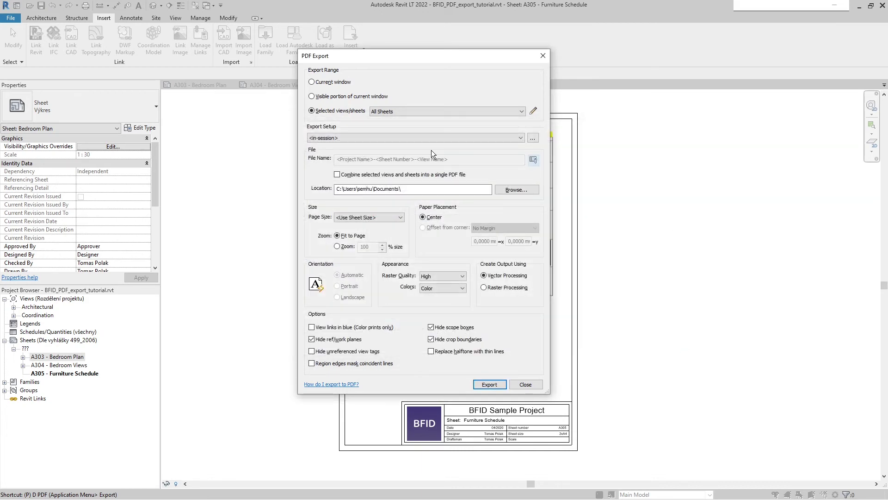
# - Export the All Sheets set without saving the settings, using parameter names for missing values, and switch to the Documents folder
pyautogui.click(487, 384)
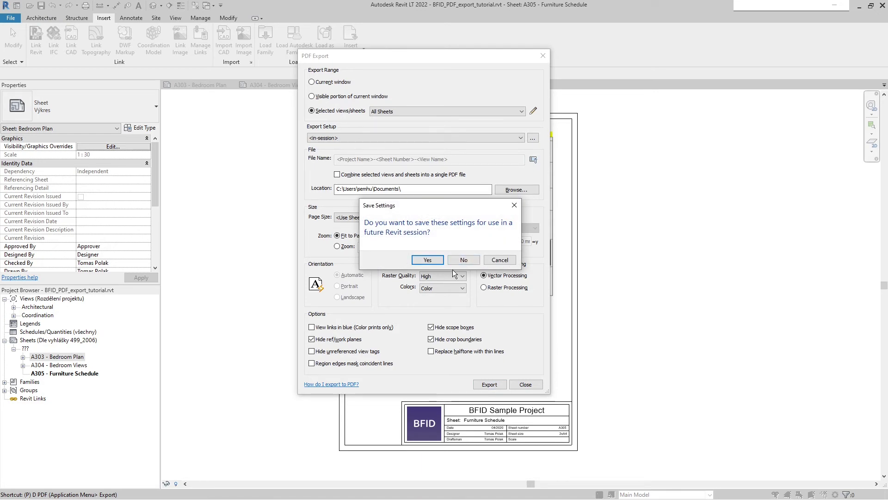
pyautogui.click(463, 260)
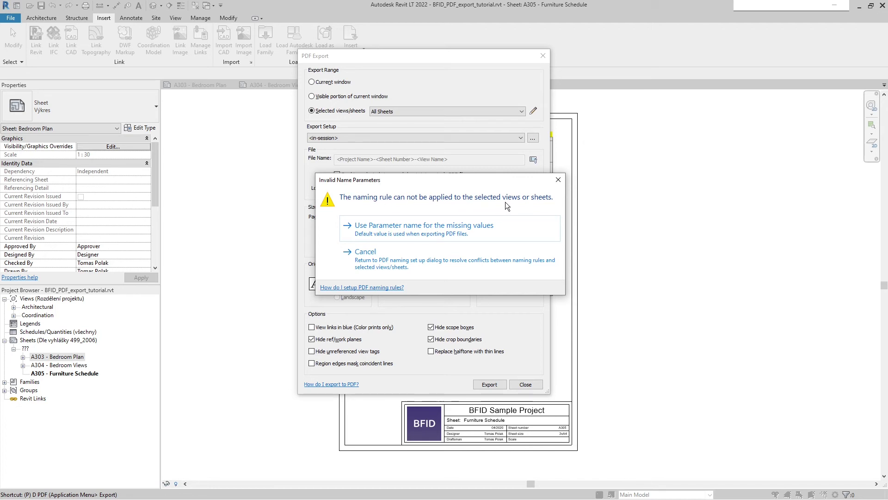
pyautogui.click(389, 229)
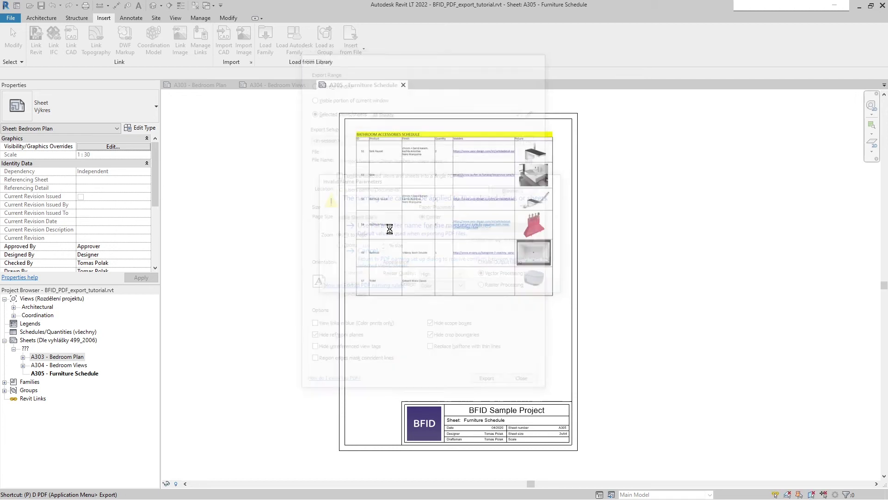
pyautogui.hotkey('alt', 'Tab')
pyautogui.press('Tab')
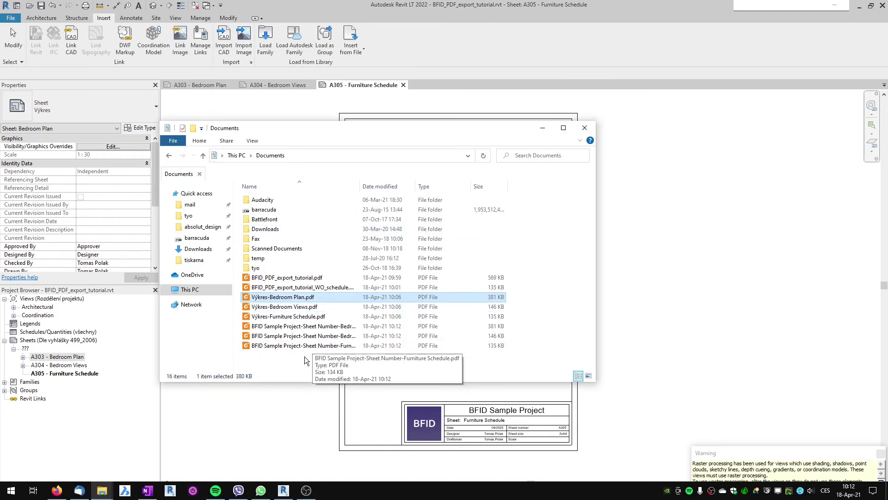
# - Delete the older PDFs from BFID_PDF_export_tutorial.pdf through Výkres-Furniture Schedule.pdf in the Documents folder, and close the folder window
pyautogui.click(292, 346)
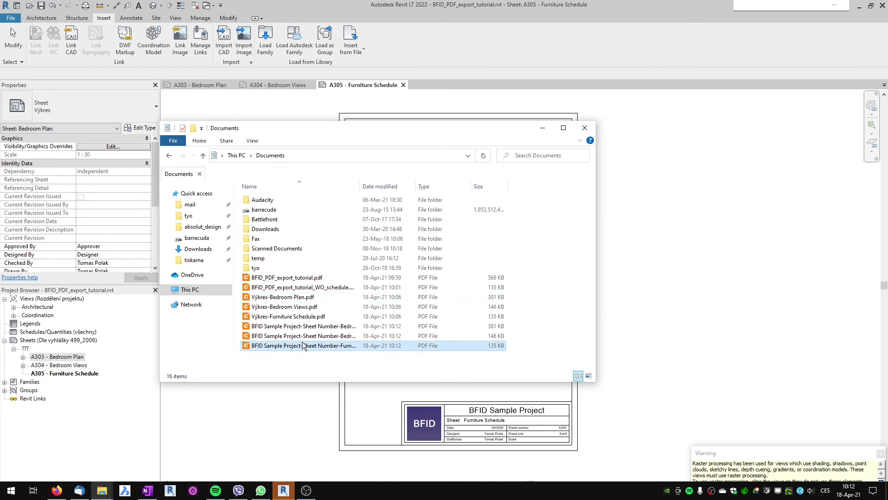
pyautogui.click(274, 319)
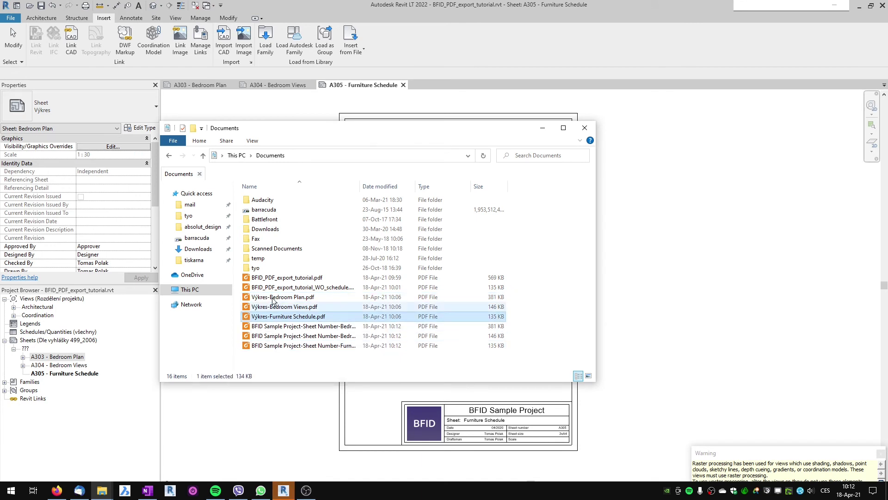
pyautogui.keyDown('shift'); pyautogui.click(267, 278); pyautogui.keyUp('shift')
pyautogui.press('Delete')
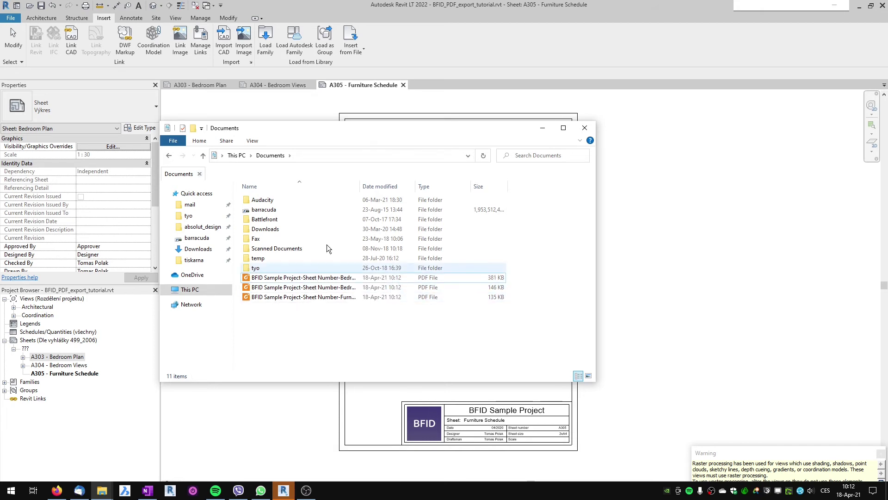
pyautogui.hotkey('alt', 'F4')
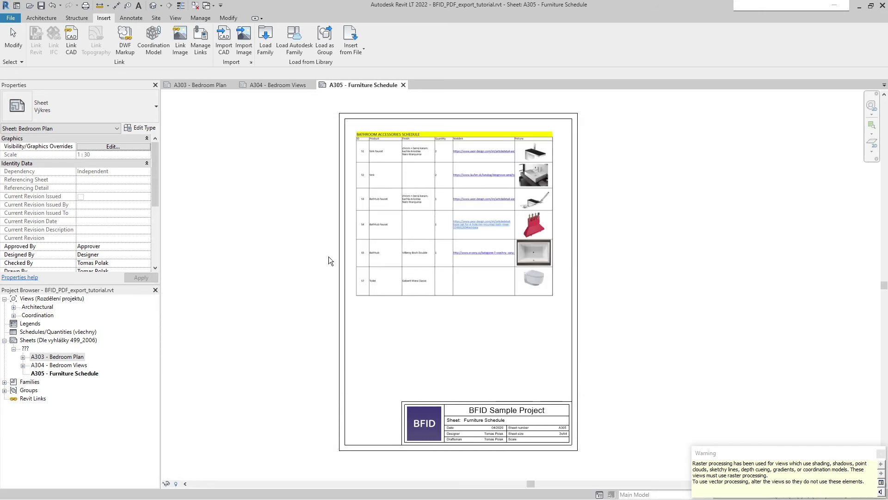
# - Reopen the PDF export naming rules and remove Sheet Number from the name parameters
pyautogui.press('p')
pyautogui.press('d')
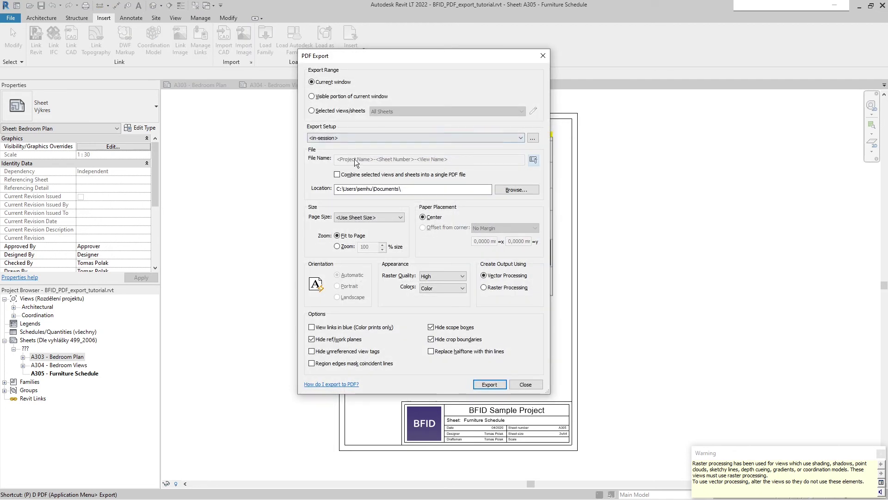
pyautogui.click(532, 160)
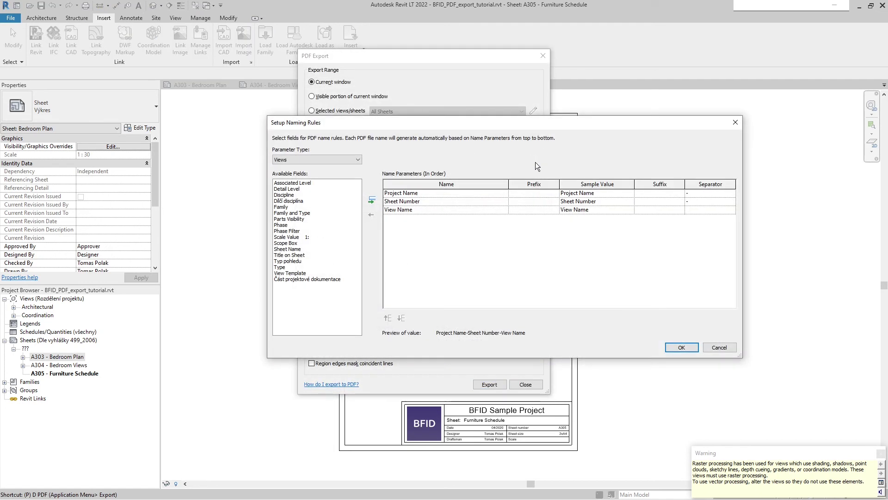
pyautogui.moveTo(354, 127); pyautogui.dragTo(346, 107)
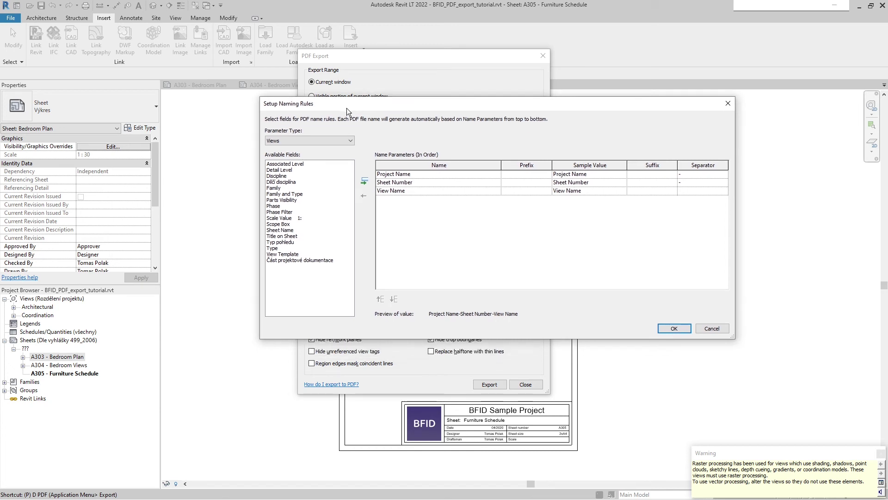
pyautogui.click(437, 182)
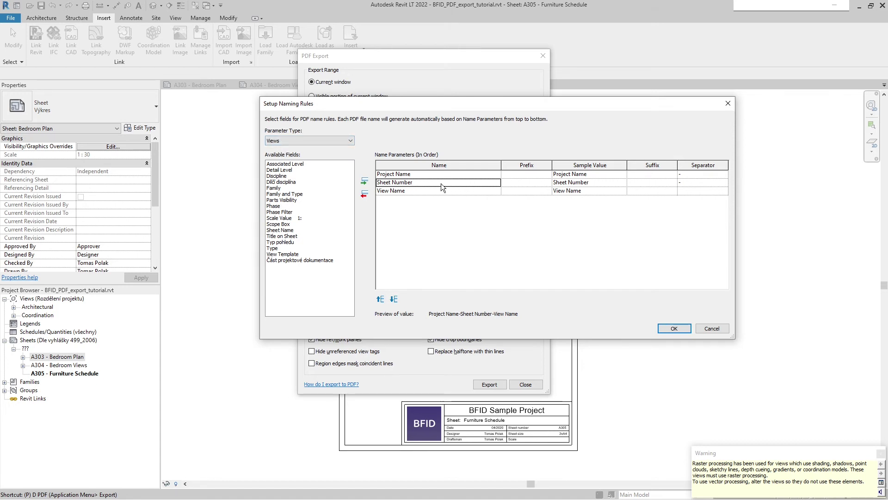
pyautogui.click(365, 196)
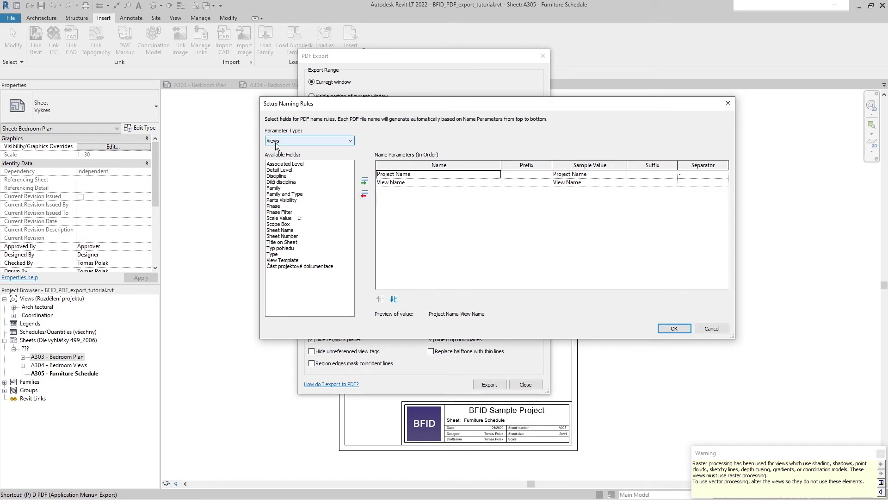
# - Add Sheet Number from the Sheets parameters to the naming rule and place it between Project Name and View Name
pyautogui.click(304, 139)
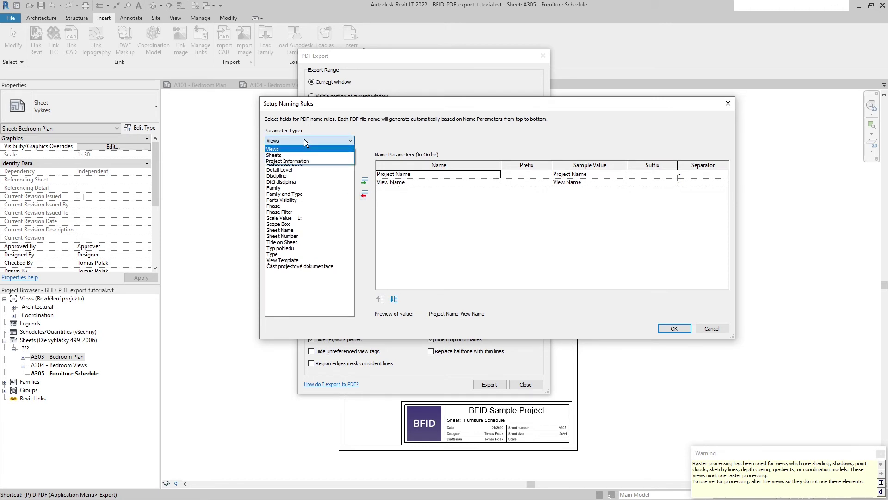
pyautogui.click(277, 155)
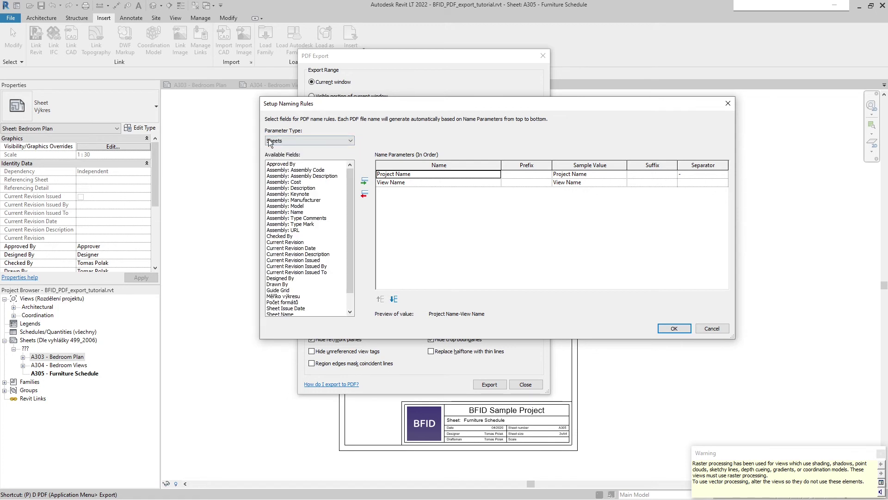
pyautogui.scroll(-1, 314, 253)
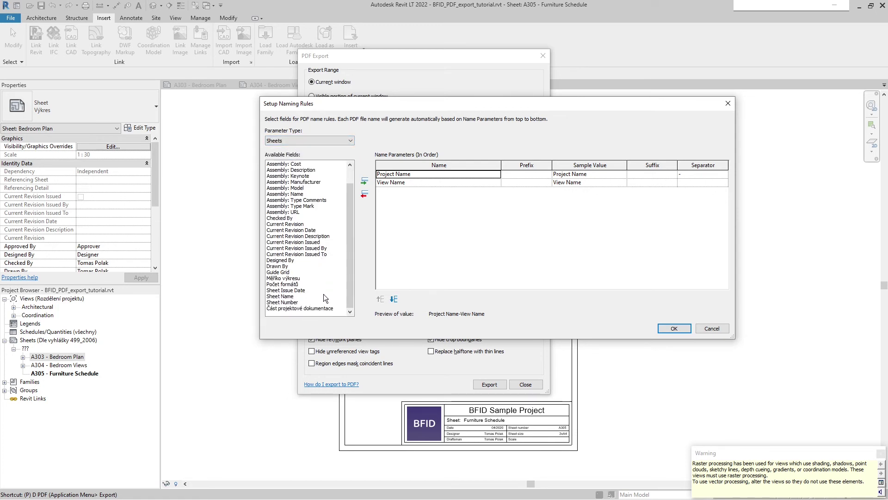
pyautogui.click(274, 303)
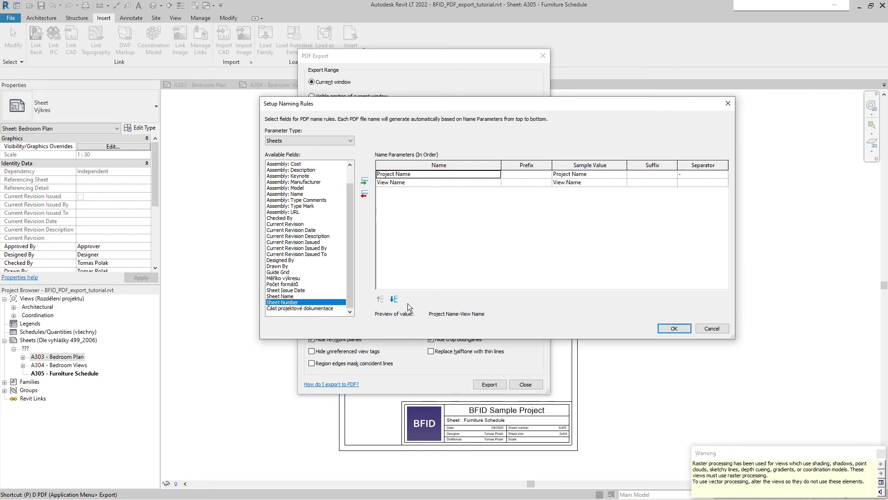
pyautogui.click(365, 181)
pyautogui.click(381, 300)
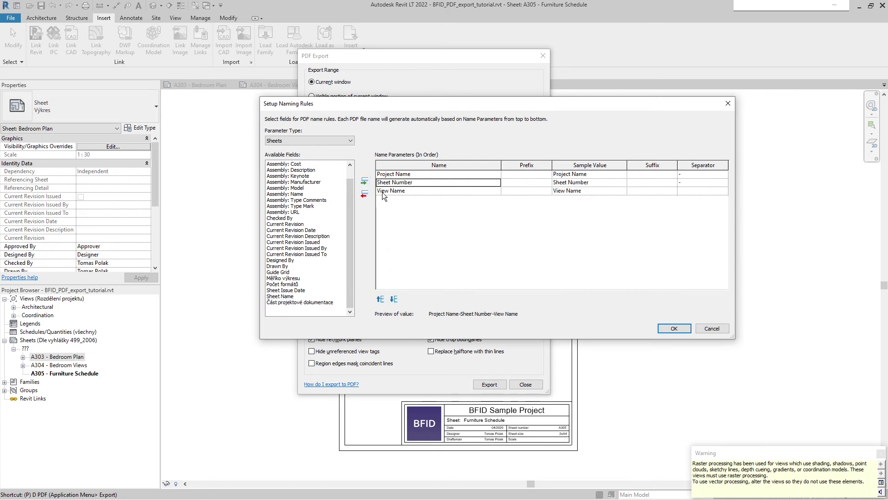
# - Accept the naming rule, export the current window to PDF without saving the settings, and switch to the Documents folder
pyautogui.click(674, 328)
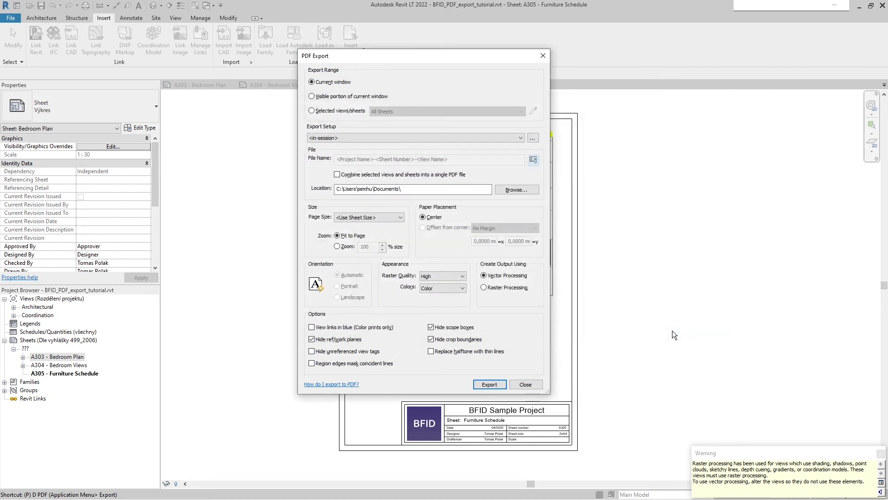
pyautogui.click(489, 384)
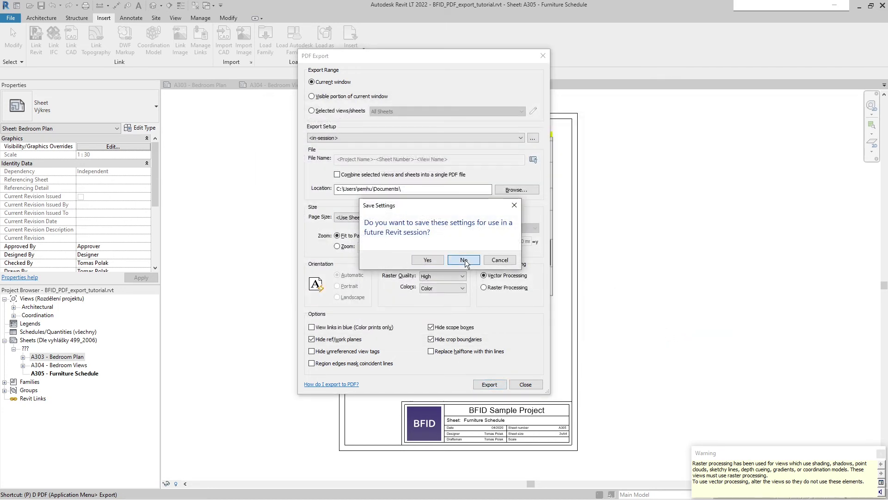
pyautogui.click(464, 260)
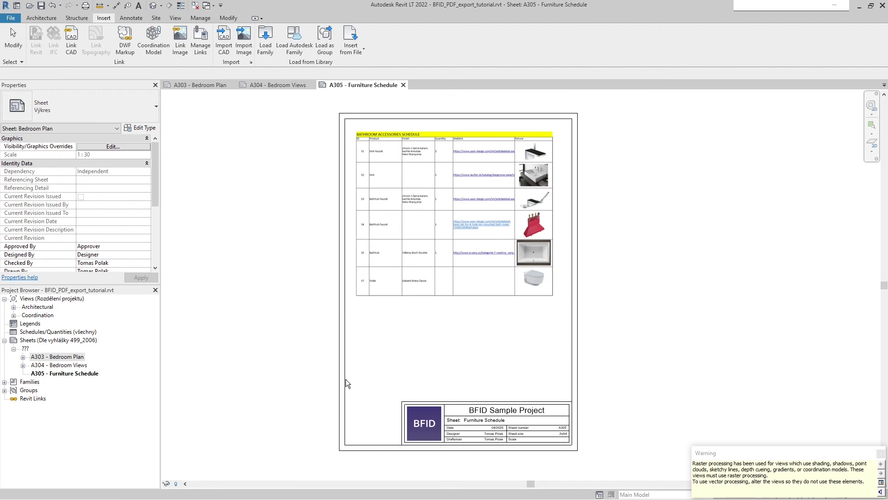
pyautogui.hotkey('alt', 'Tab')
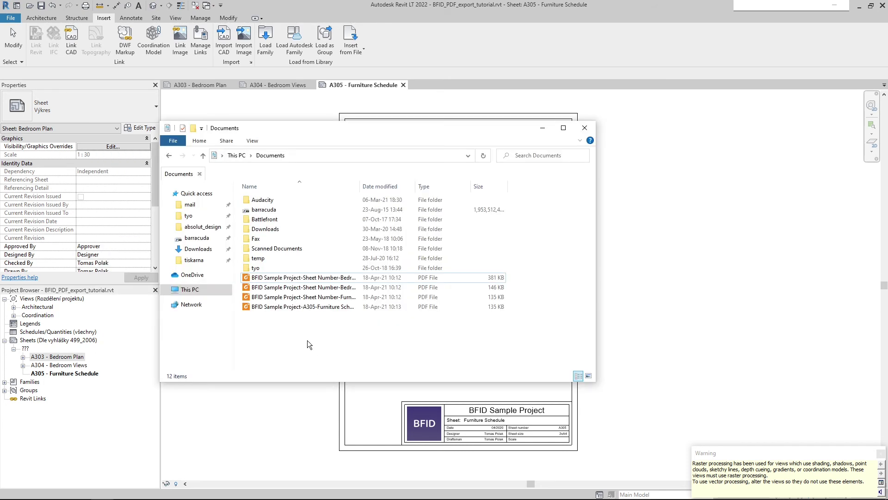
# - Delete all the BFID Sample Project PDFs from the Documents folder and return to Revit
pyautogui.click(301, 297)
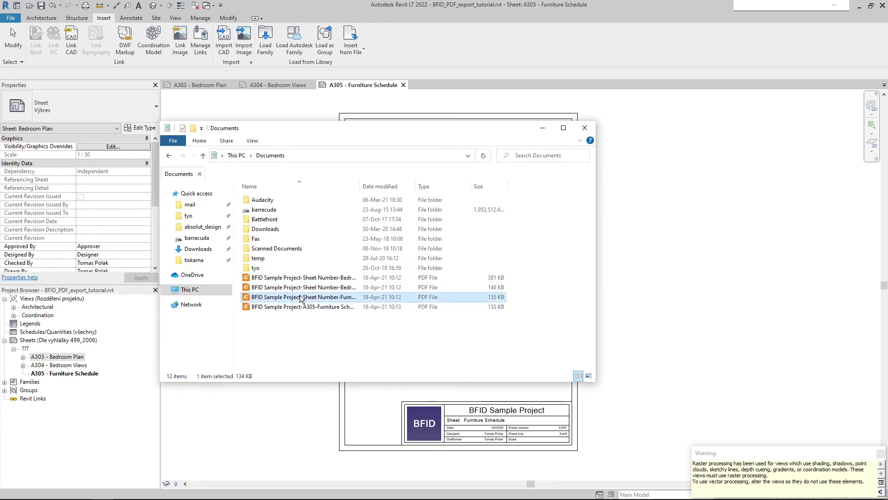
pyautogui.keyDown('shift'); pyautogui.click(301, 278); pyautogui.keyUp('shift')
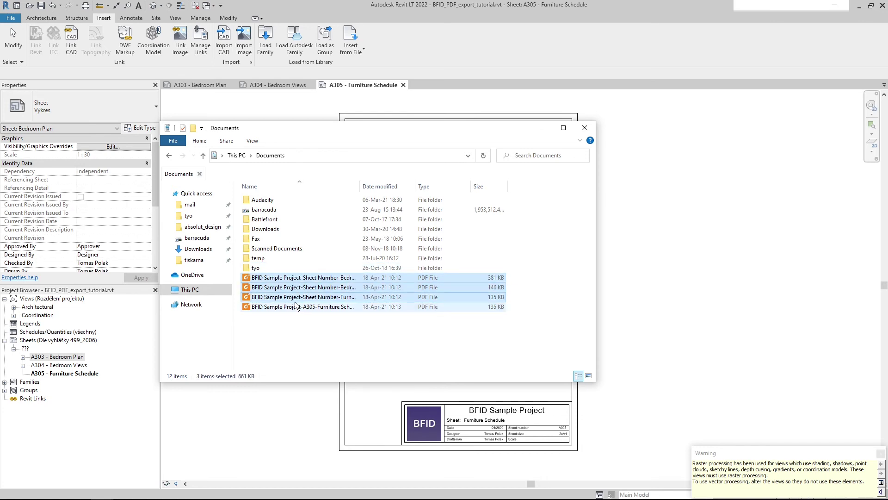
pyautogui.moveTo(311, 337); pyautogui.dragTo(289, 280)
pyautogui.press('Delete')
pyautogui.hotkey('alt', 'Tab')
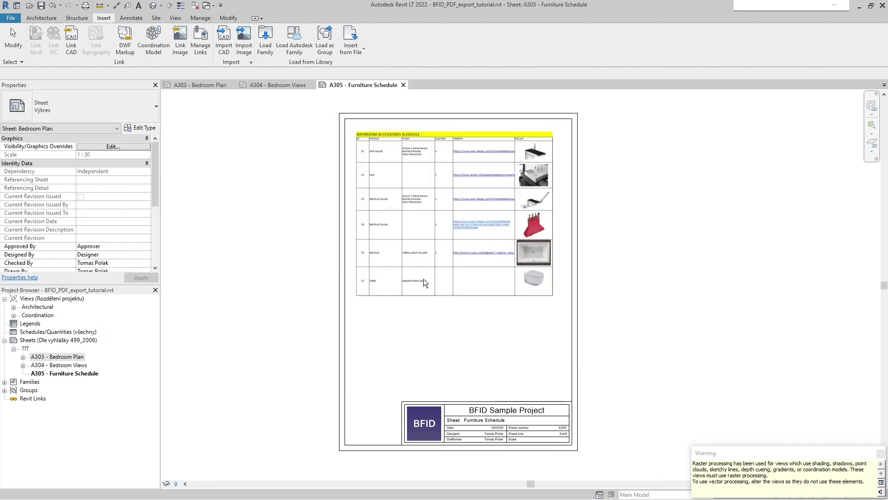
# - Export the All Sheets set as separate PDFs, check the file names in the Documents folder, and return to Revit
pyautogui.press('p')
pyautogui.press('d')
pyautogui.click(312, 110)
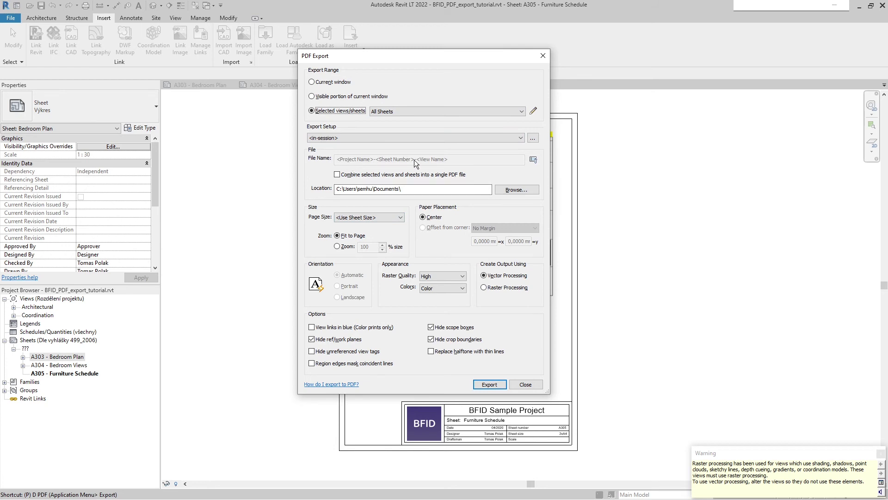
pyautogui.click(485, 384)
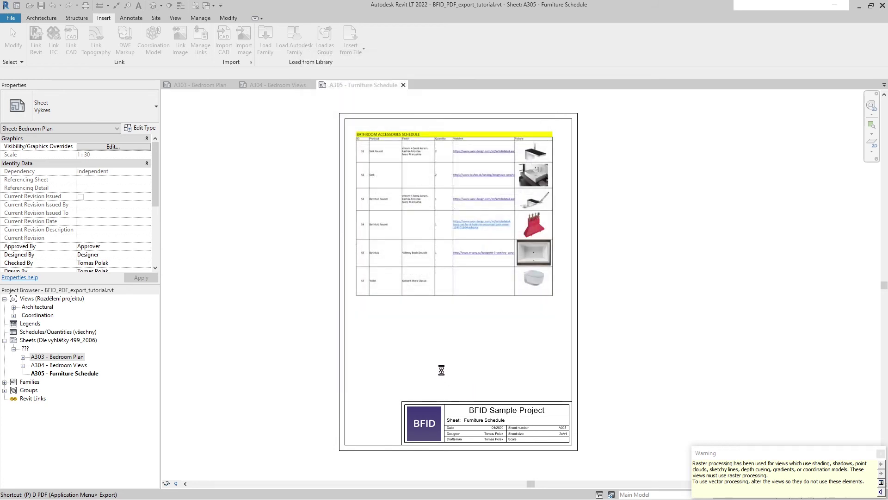
pyautogui.hotkey('alt', 'Tab')
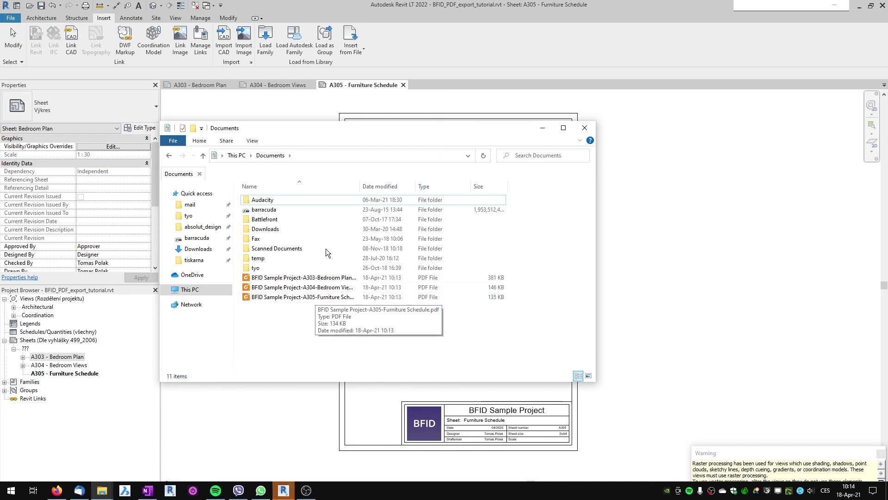
pyautogui.click(398, 43)
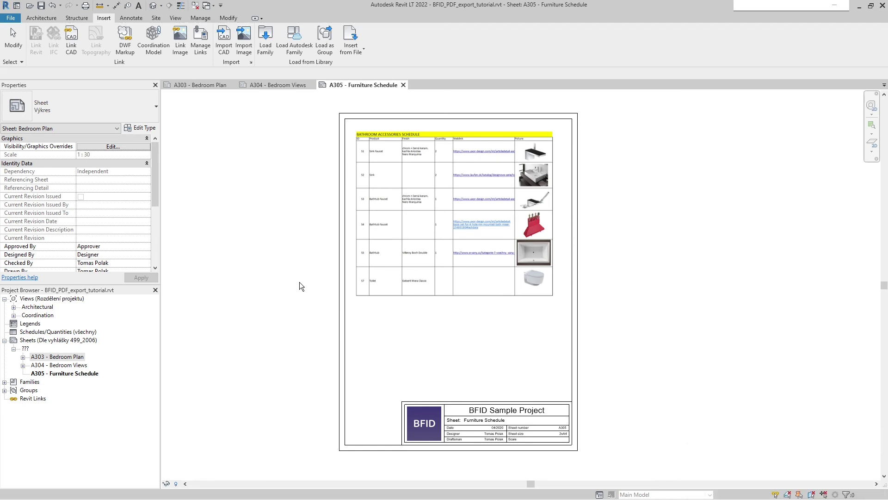
# - Open sheet A304 - Bedroom Views and frame Elevation B so that it fills the drawing area
pyautogui.click(270, 86)
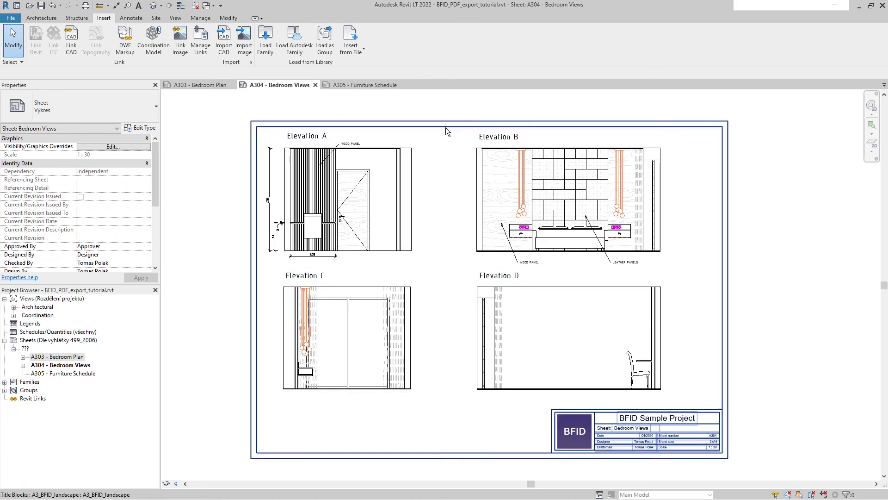
pyautogui.scroll(4, 531, 218)
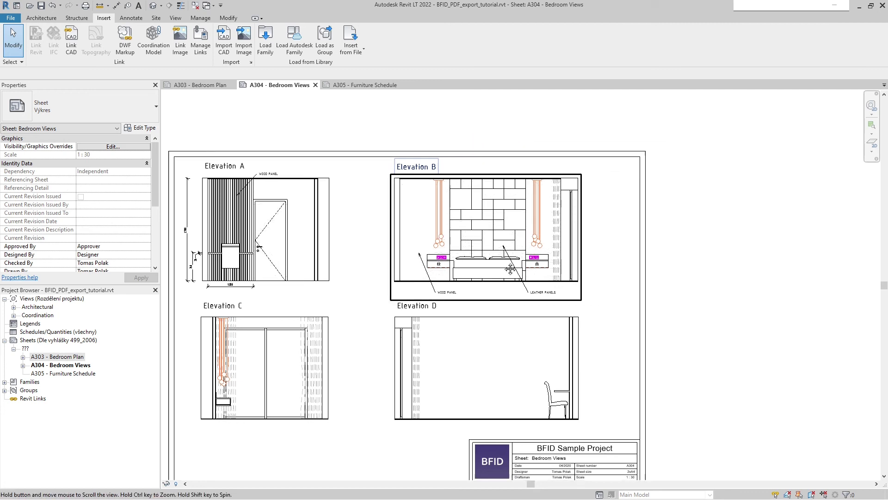
pyautogui.scroll(3, 381, 294)
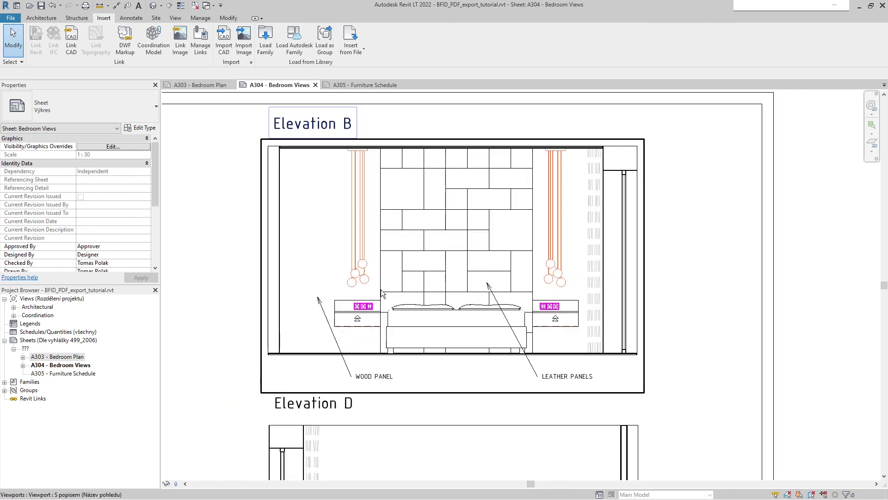
pyautogui.moveTo(398, 232); pyautogui.dragTo(424, 329, button='middle')
pyautogui.scroll(1, 424, 330)
pyautogui.scroll(2, 451, 317)
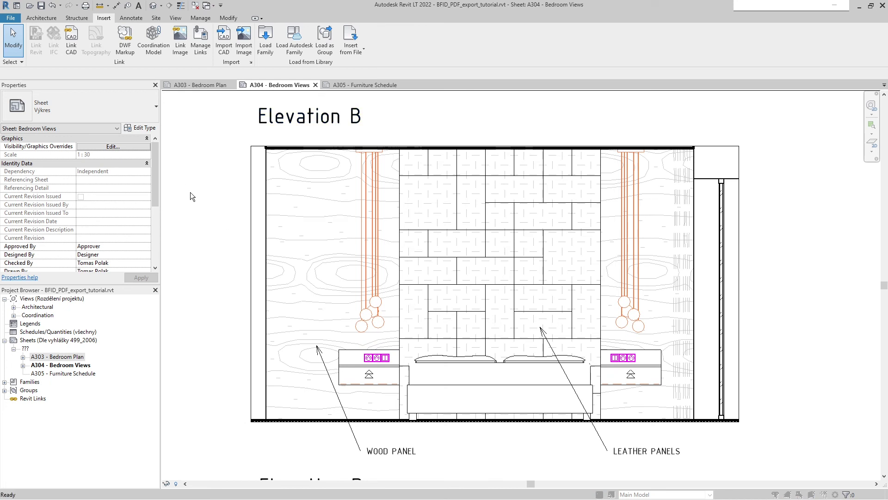
# - Set up a PDF export of the visible portion of the current window on ISO A3 : 297 x 420 mm pages
pyautogui.hotkey('ctrl', 'p')
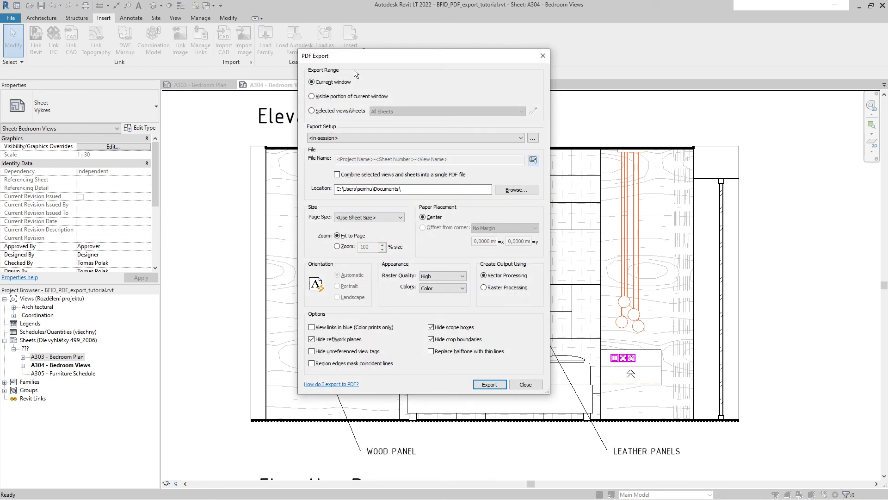
pyautogui.click(313, 98)
pyautogui.click(355, 217)
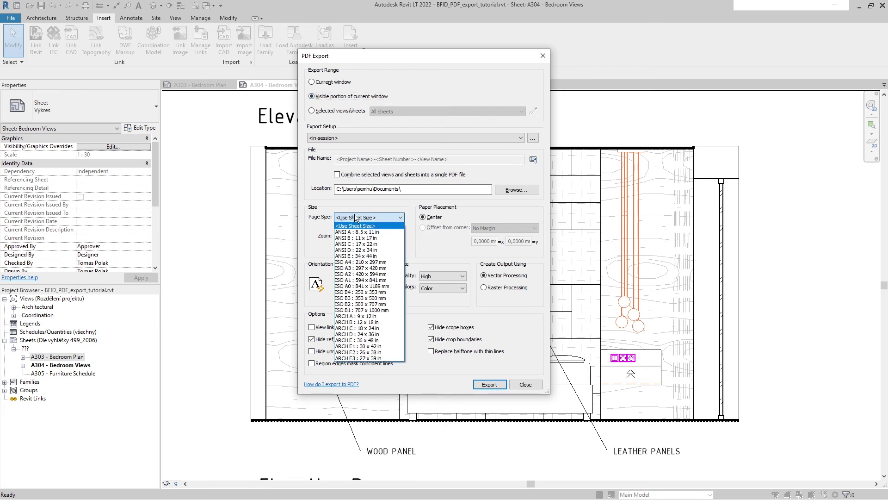
pyautogui.click(370, 268)
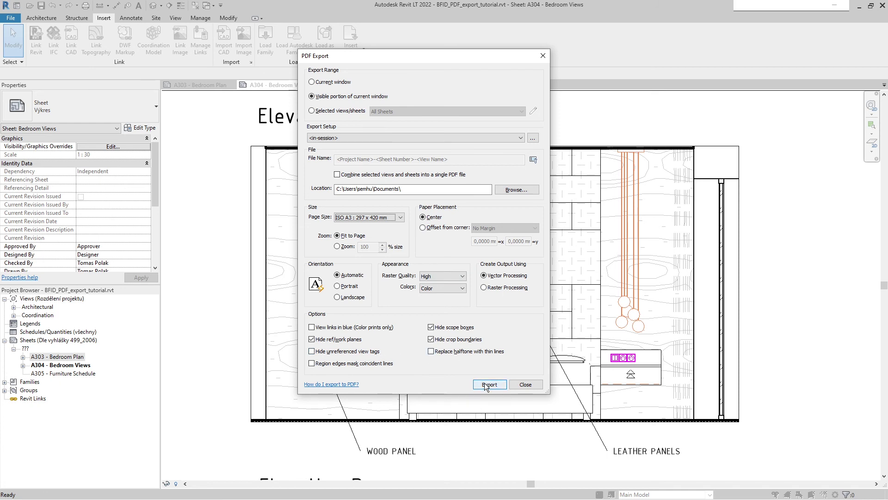
# - Combine the output into a single PDF named BFID_PDF_export_tutorial-ione-view and export it without saving the settings
pyautogui.click(337, 175)
pyautogui.click(407, 162)
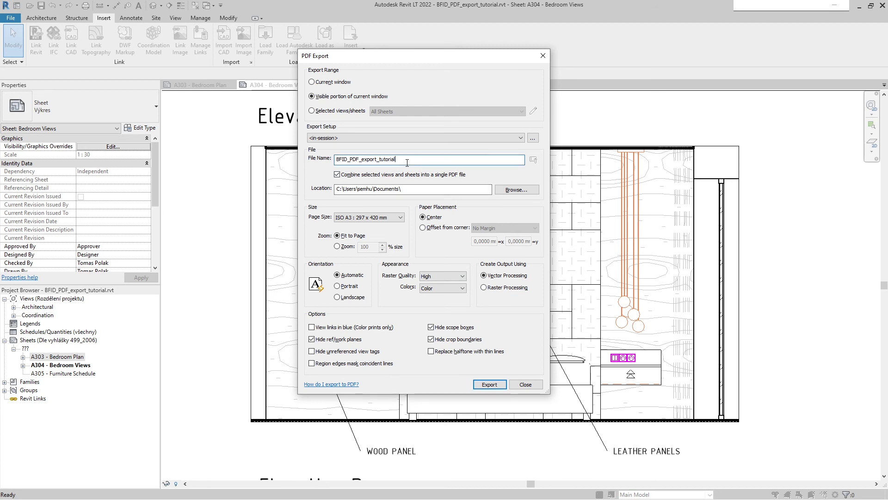
pyautogui.write('-ione-view')
pyautogui.click(489, 384)
pyautogui.click(465, 260)
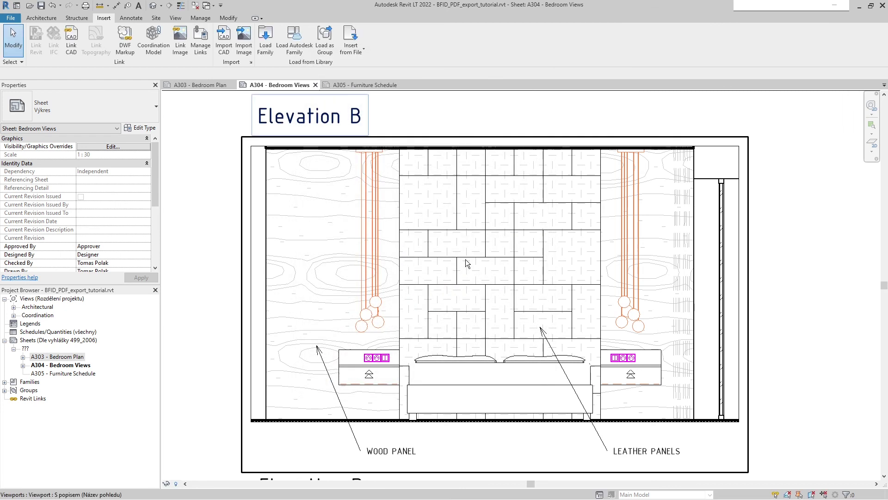
# - Open BFID_PDF_export_tutorial-ione-view.pdf from the Documents folder, examine how Elevation B is framed on the page, and close the PDF
pyautogui.hotkey('alt', 'Tab')
pyautogui.press('Tab')
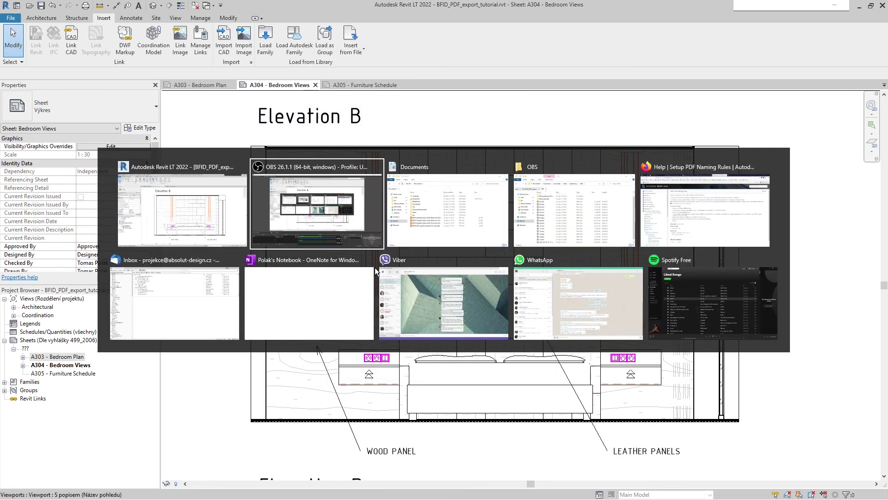
pyautogui.doubleClick(311, 307)
pyautogui.scroll(-3, 371, 301)
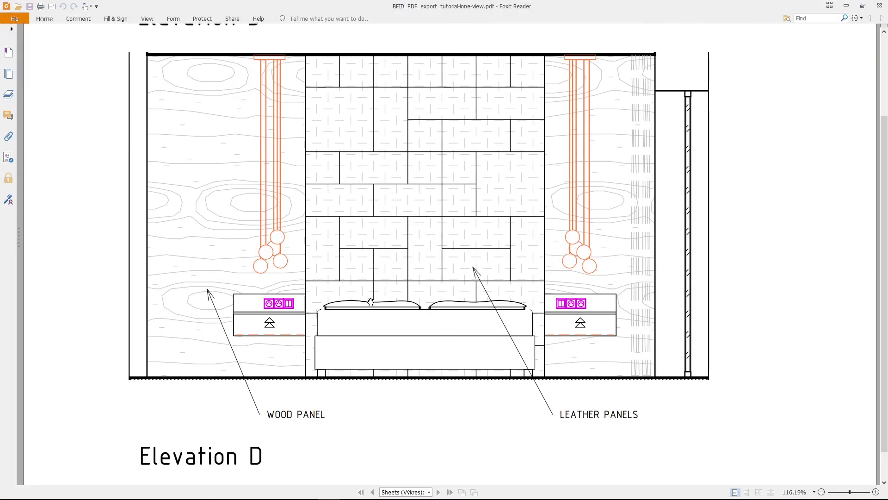
pyautogui.keyDown('ctrl'); pyautogui.scroll(-3, 402, 292); pyautogui.keyUp('ctrl')
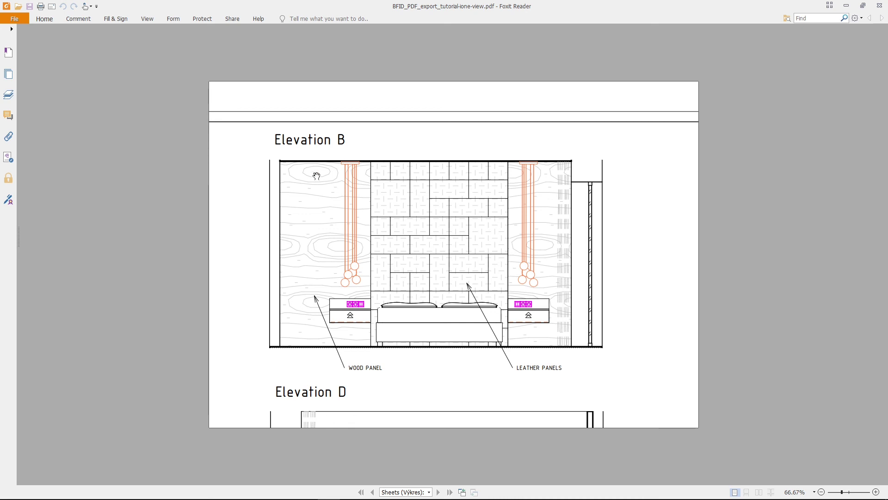
pyautogui.click(879, 5)
# - Switch to sheet A303 - Bedroom Plan in Revit and reopen the PDF export settings
pyautogui.click(196, 86)
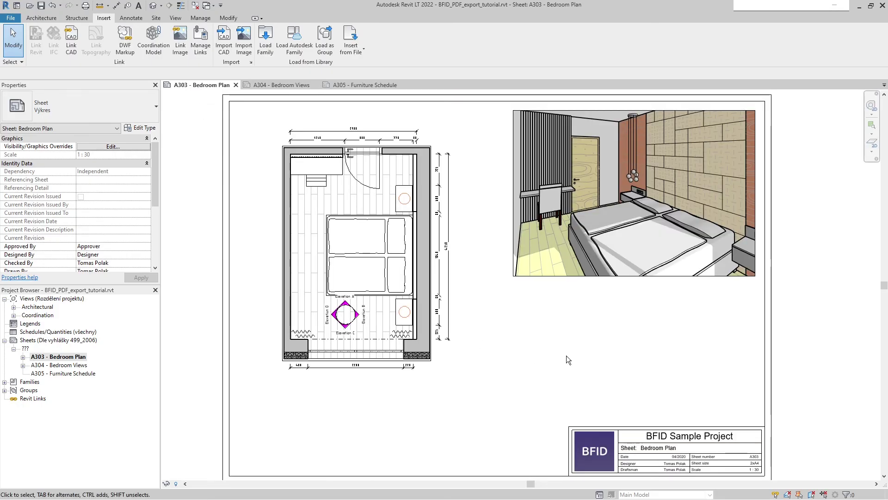
pyautogui.press('p')
pyautogui.press('d')
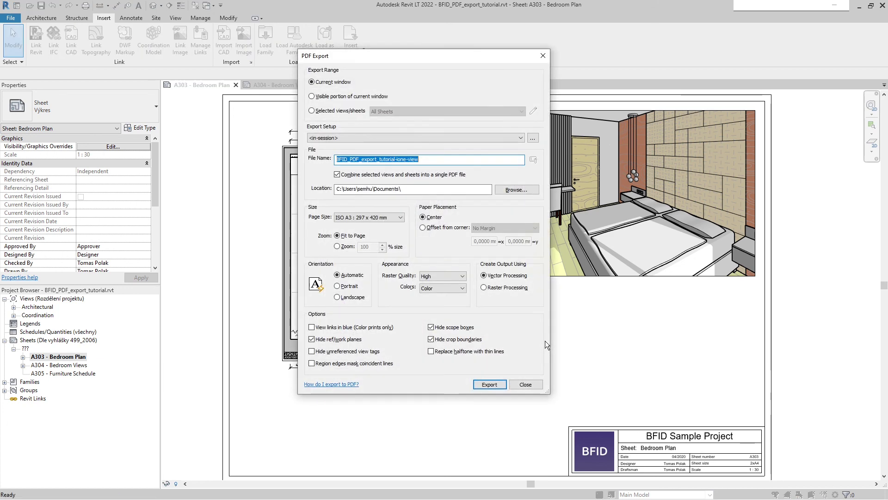
pyautogui.click(542, 56)
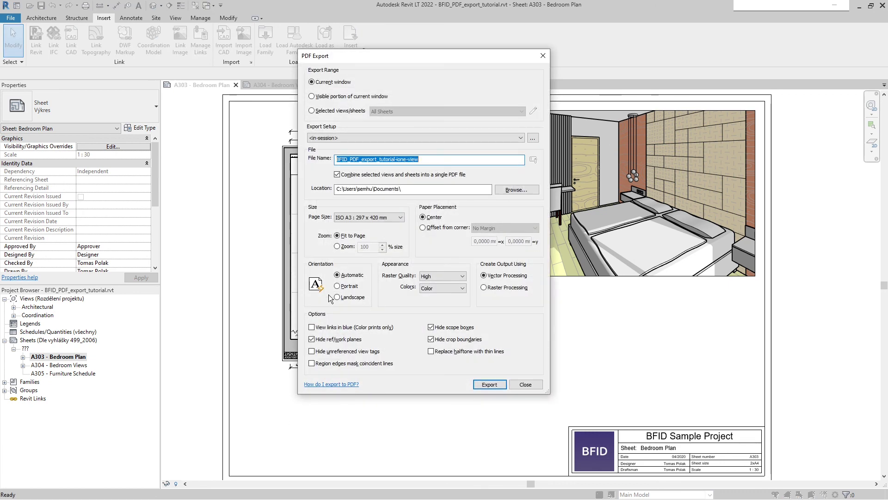
pyautogui.click(428, 159)
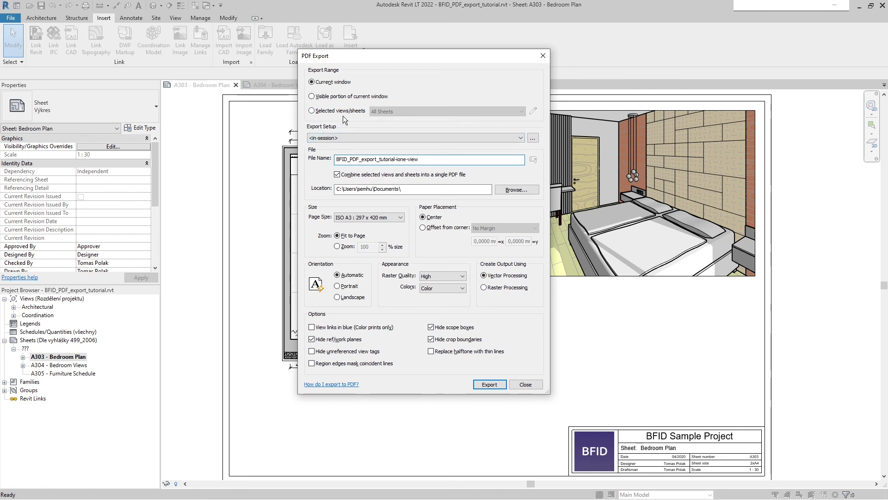
# - Load the All Sheets export setup, set the range to selected views/sheets, and close the settings without exporting
pyautogui.click(352, 138)
pyautogui.click(331, 152)
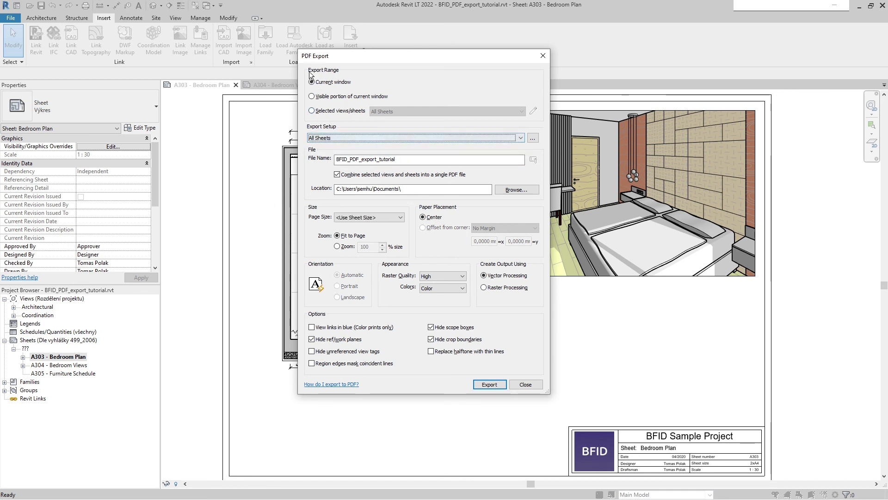
pyautogui.click(311, 111)
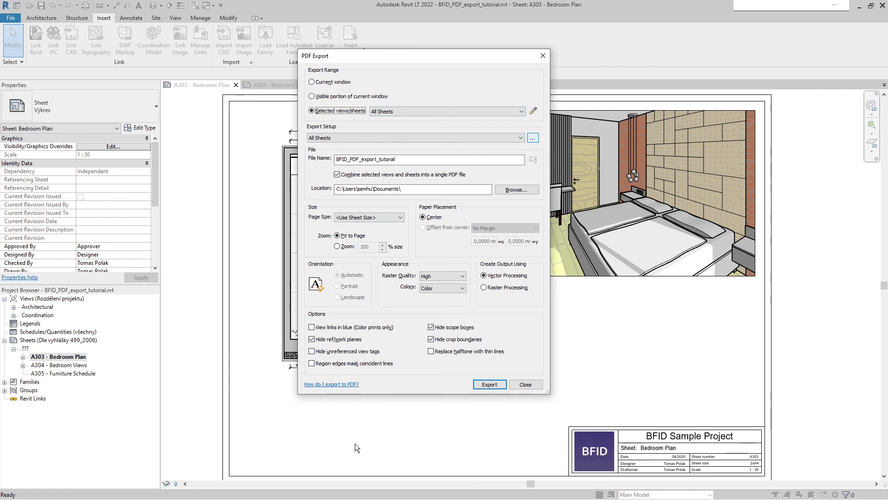
pyautogui.click(529, 384)
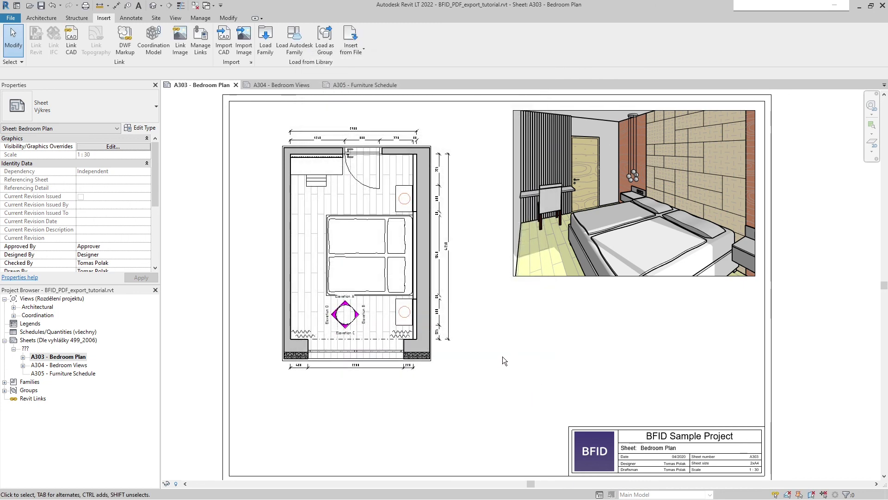